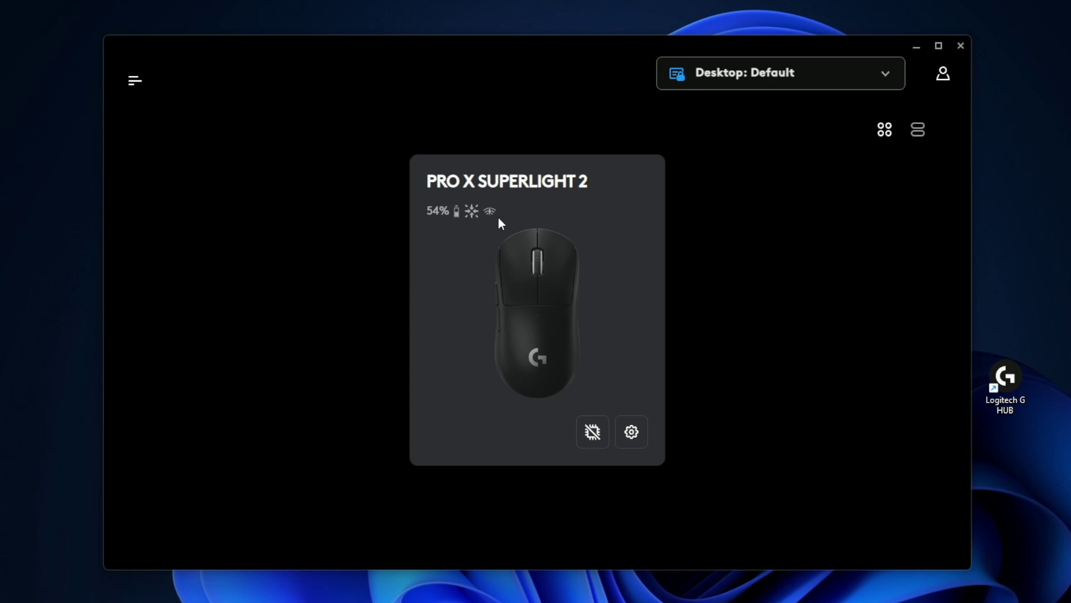
# Switch the PRO X SUPERLIGHT 2 mouse to on-board memory mode.
pyautogui.moveTo(474, 214)
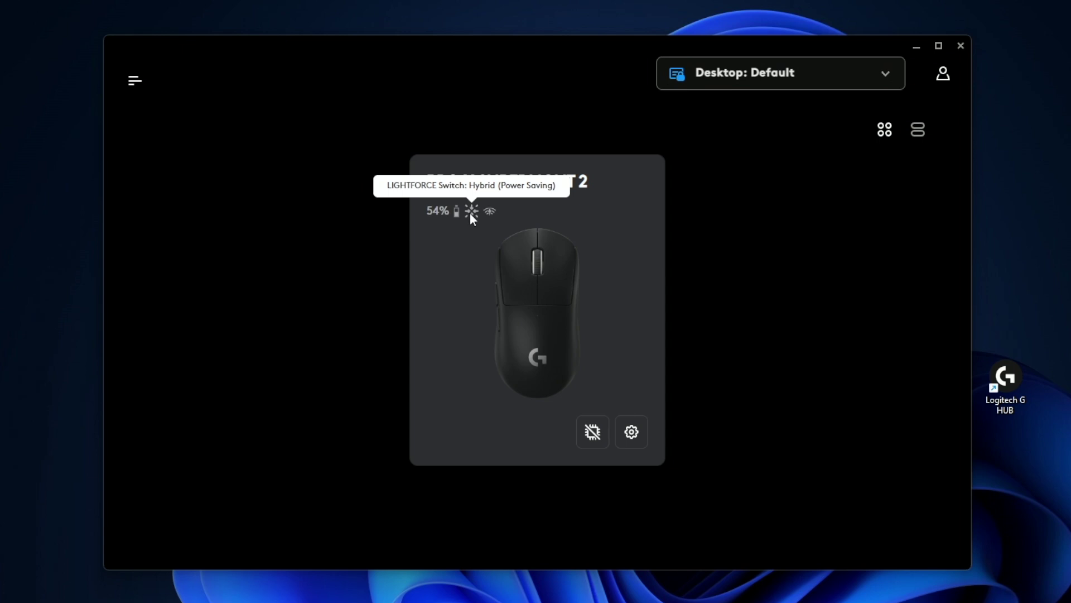
pyautogui.click(587, 438)
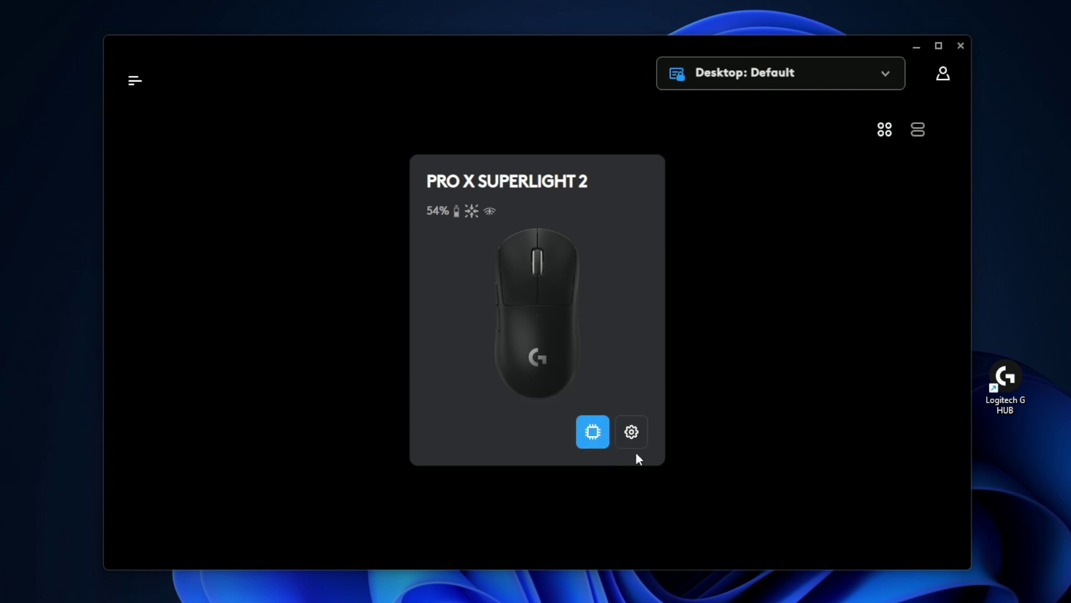
pyautogui.click(634, 434)
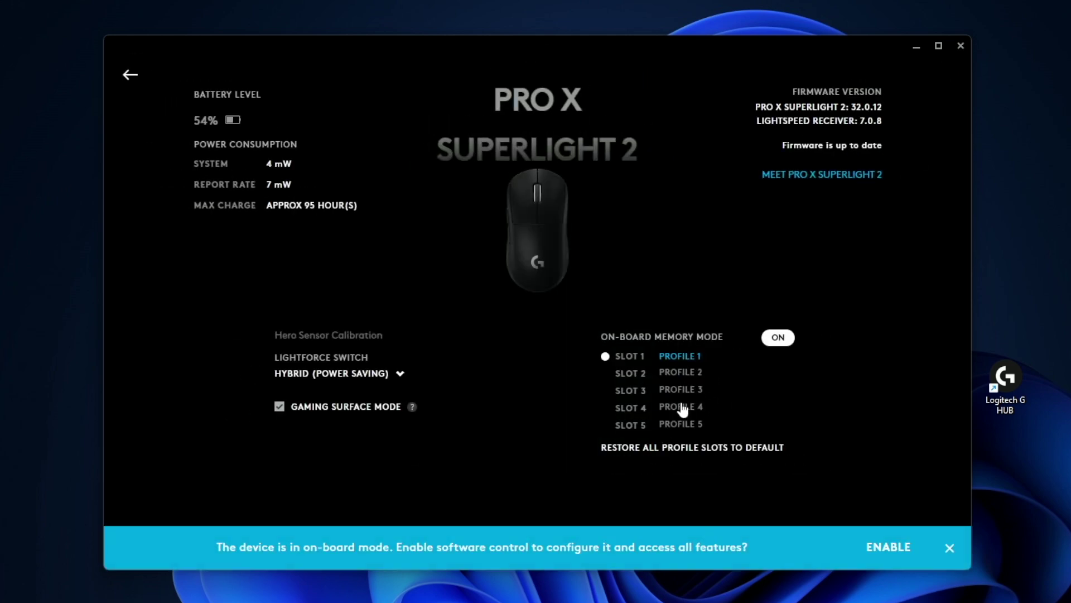
pyautogui.click(677, 378)
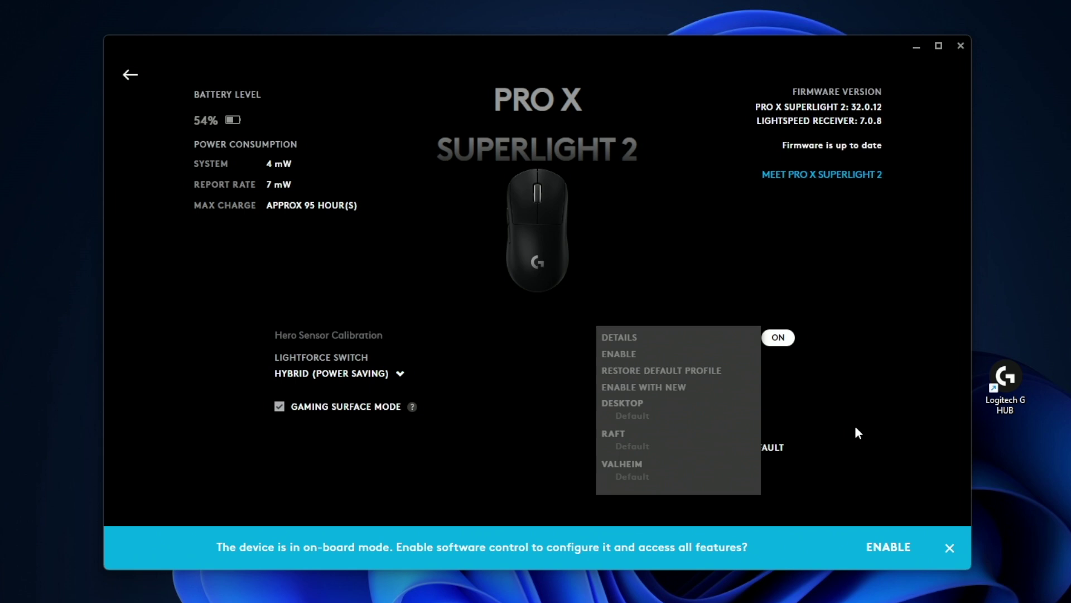
pyautogui.click(856, 430)
pyautogui.click(692, 390)
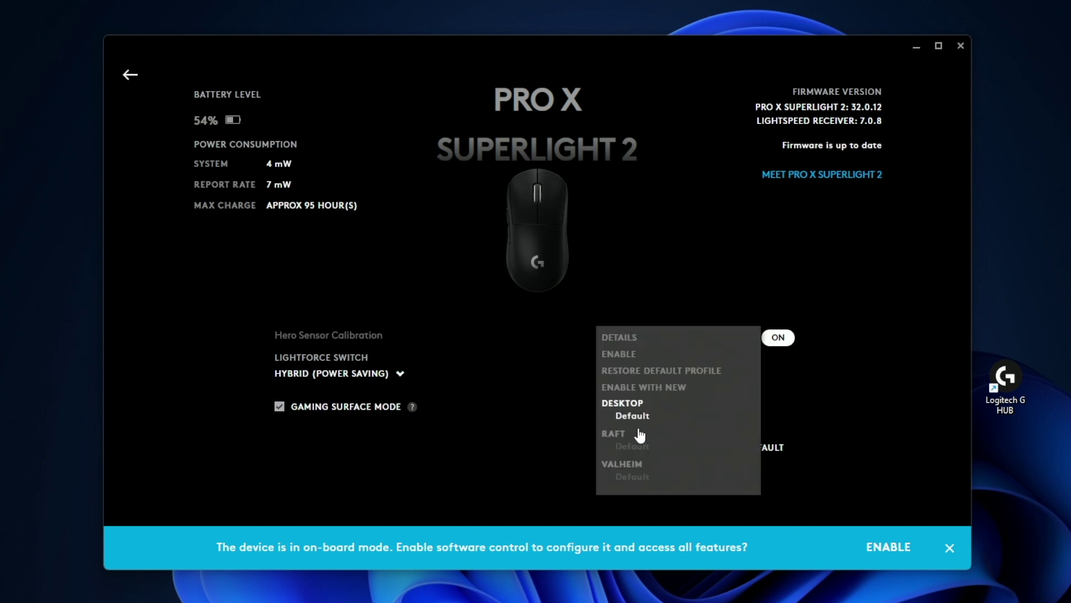
pyautogui.click(864, 457)
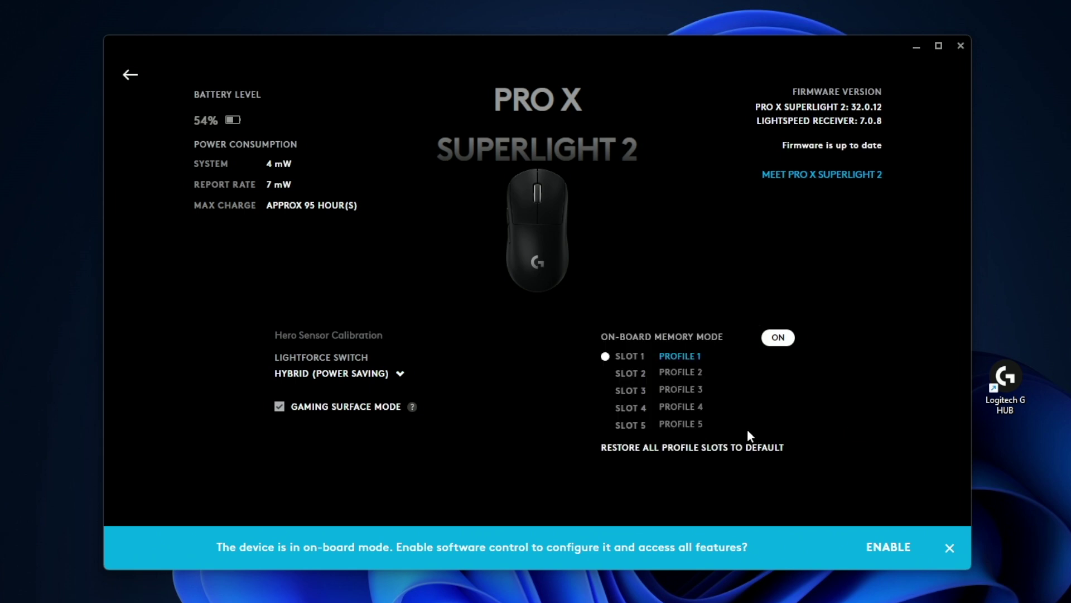
pyautogui.click(697, 427)
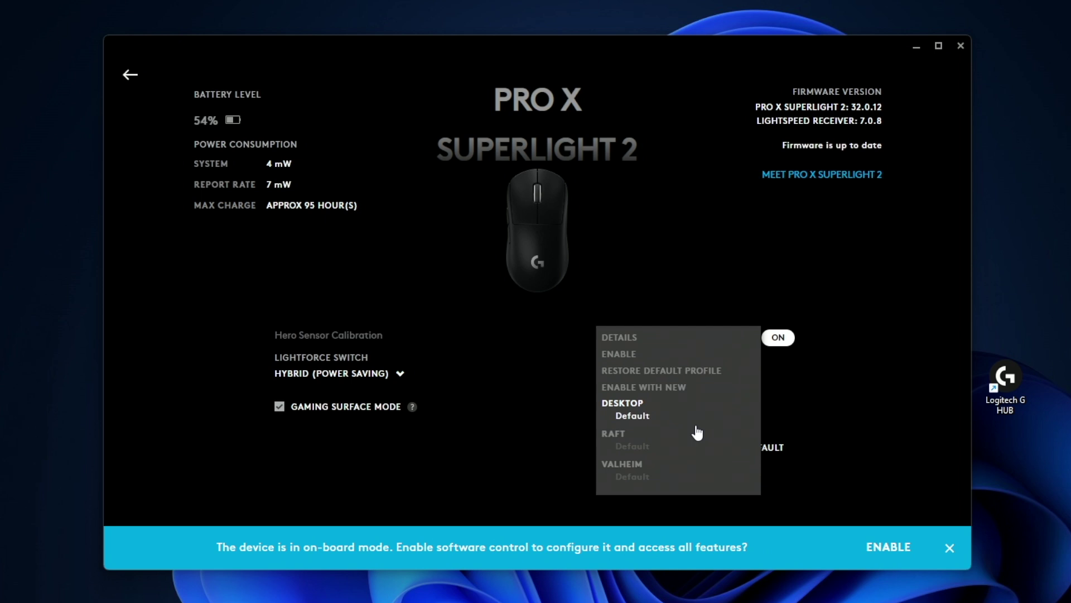
pyautogui.click(634, 478)
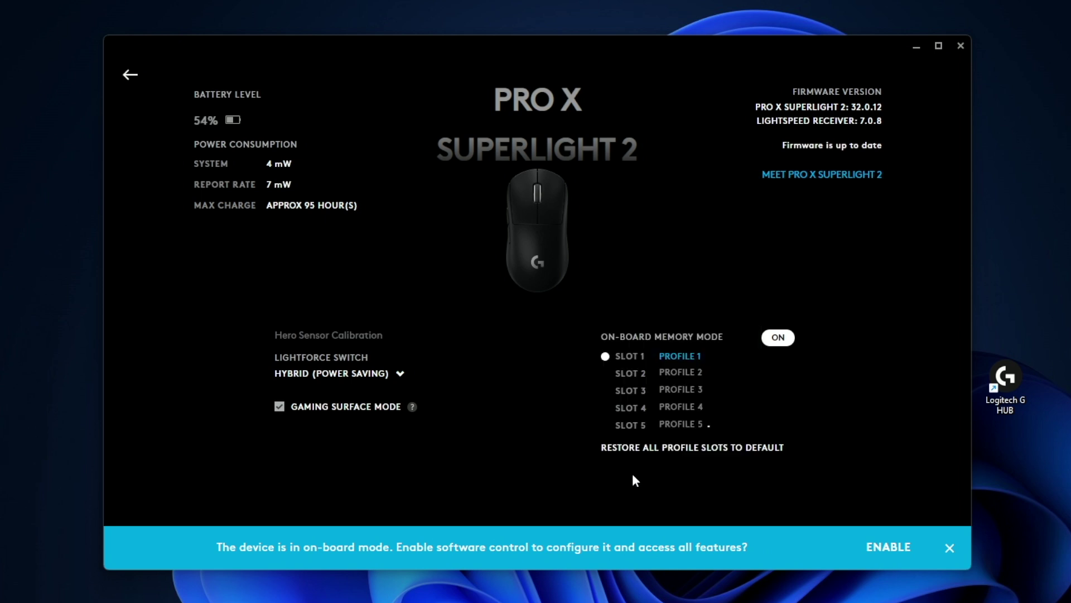
pyautogui.click(674, 433)
pyautogui.click(554, 430)
pyautogui.click(680, 432)
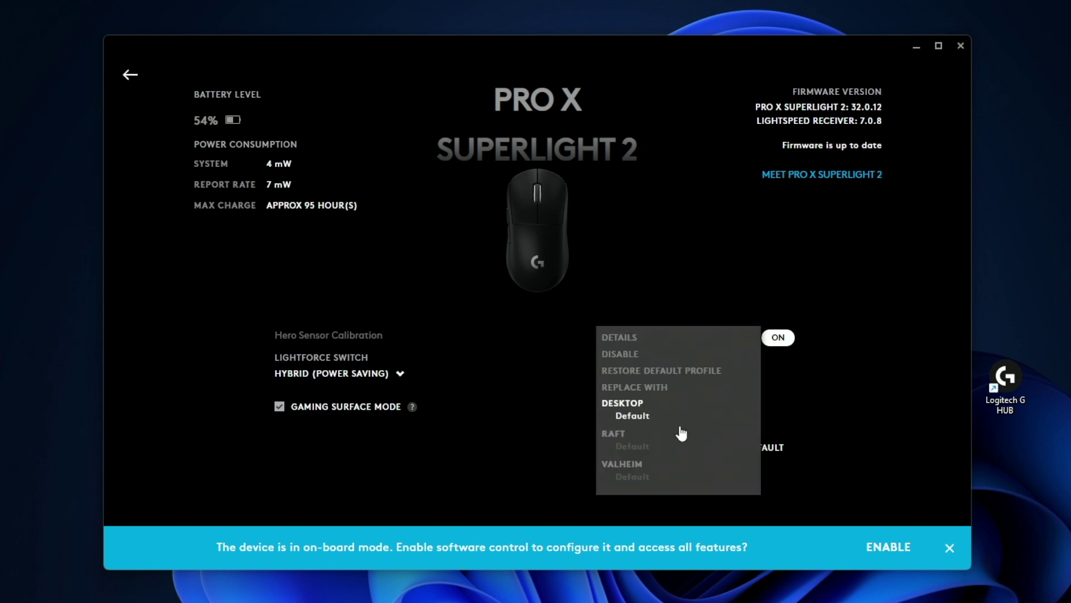
pyautogui.click(651, 372)
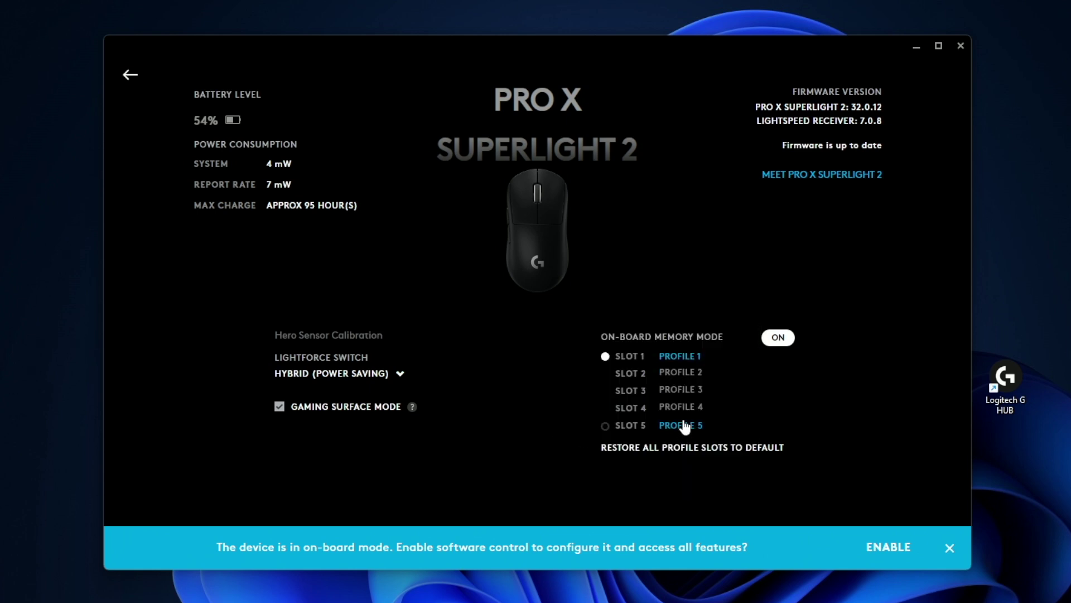
pyautogui.click(779, 338)
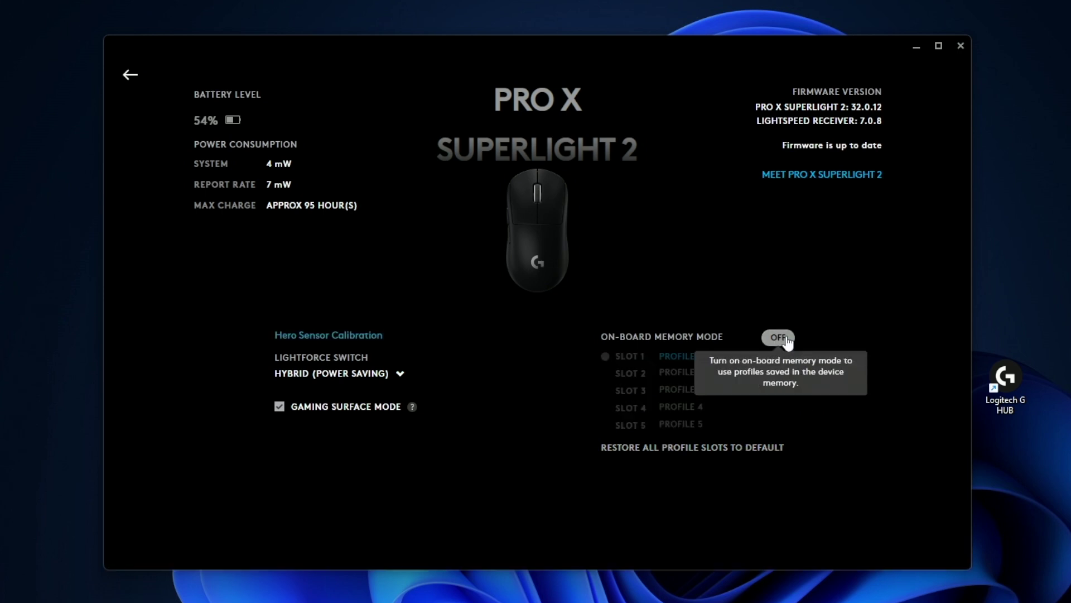
pyautogui.click(791, 340)
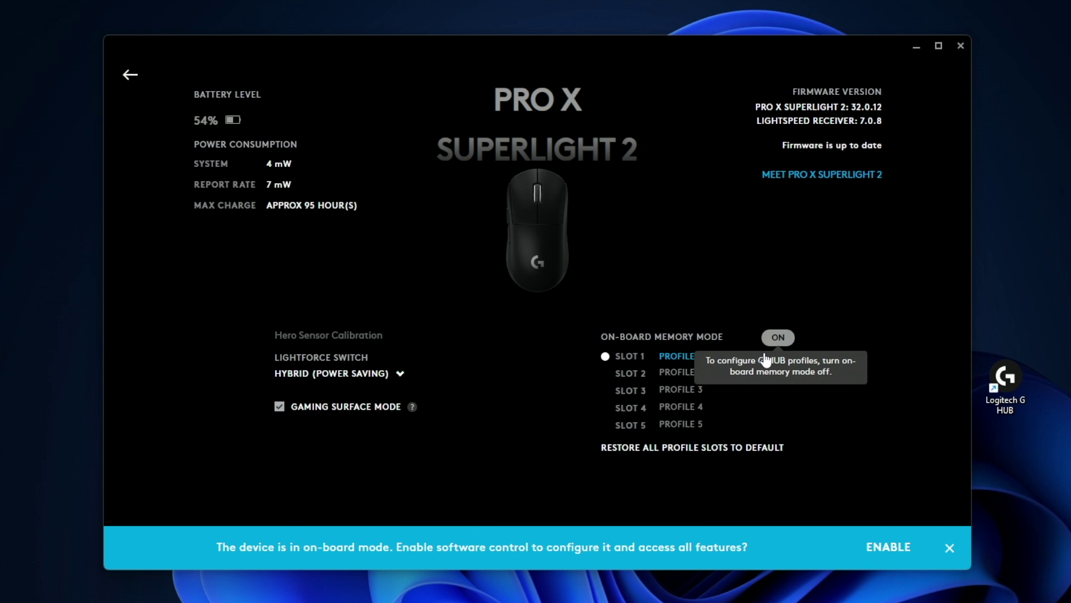
pyautogui.click(362, 384)
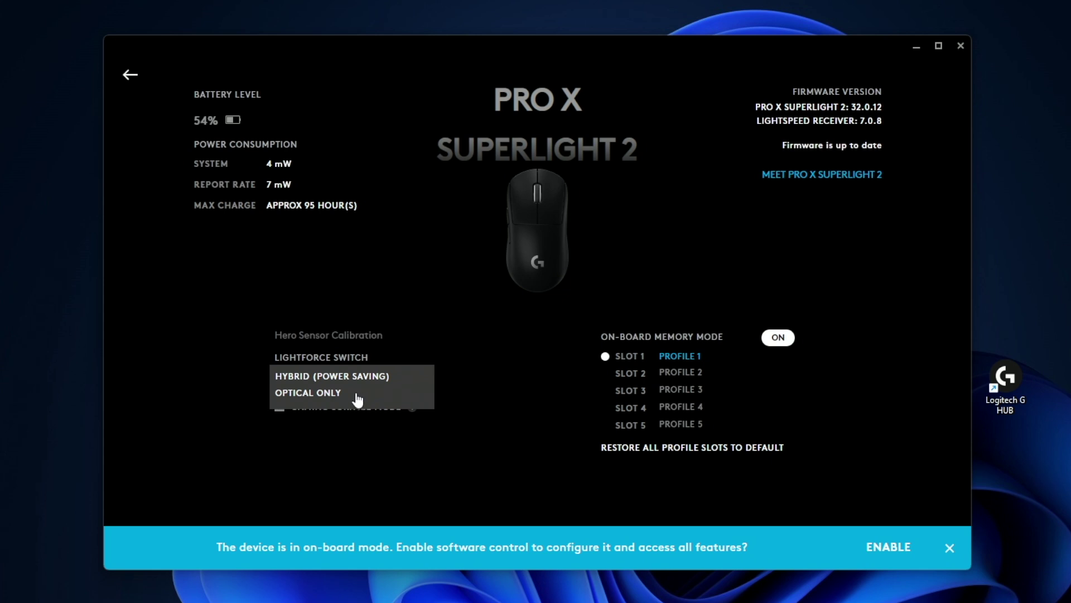
pyautogui.click(324, 393)
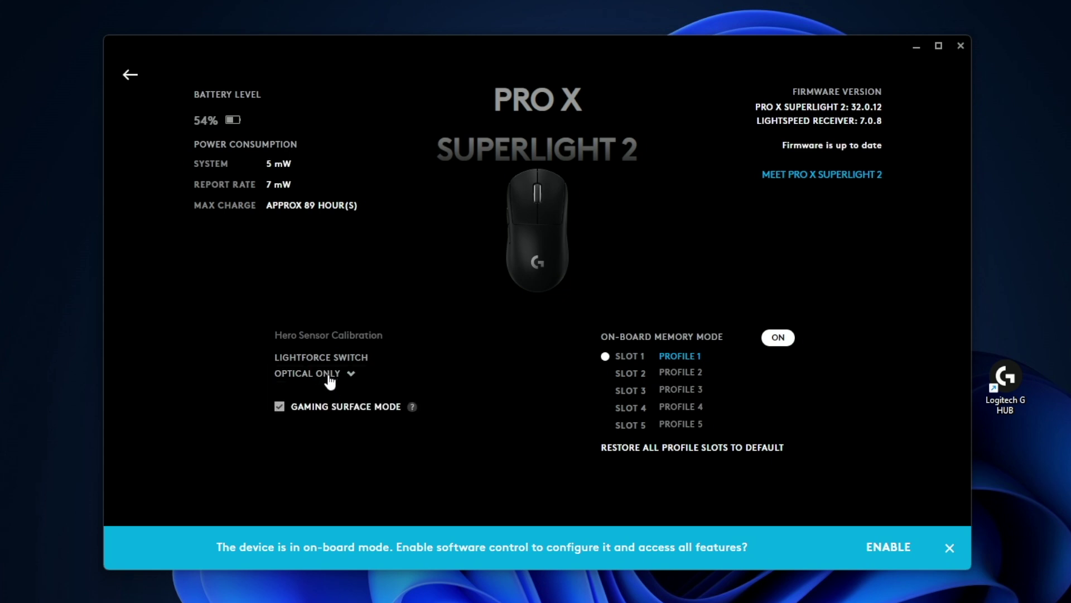
pyautogui.click(329, 376)
pyautogui.click(335, 372)
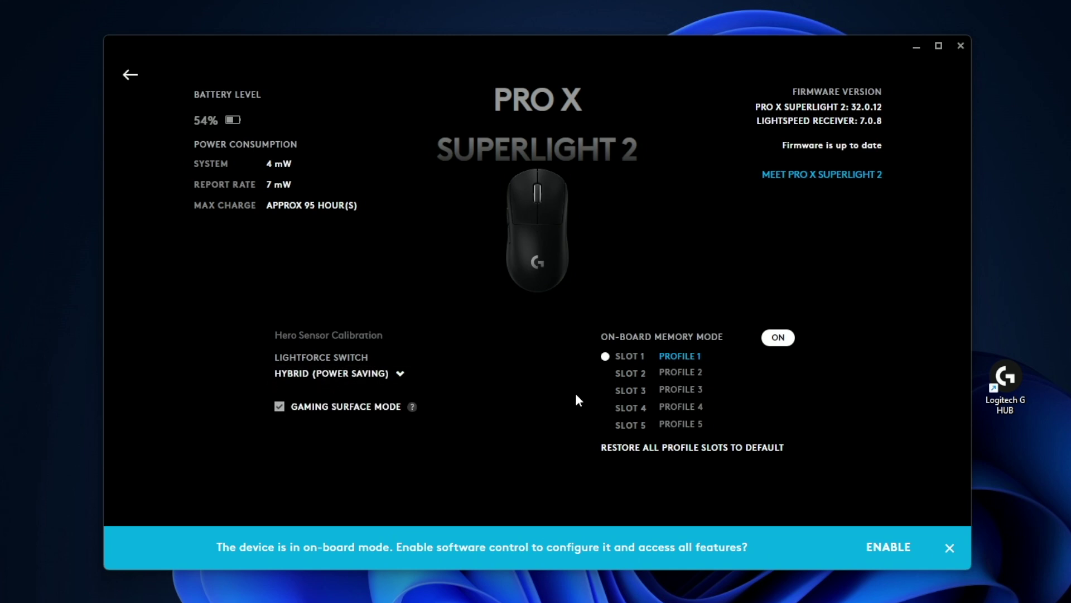
# Return to the home screen and toggle the device view between list and tiles.
pyautogui.click(128, 75)
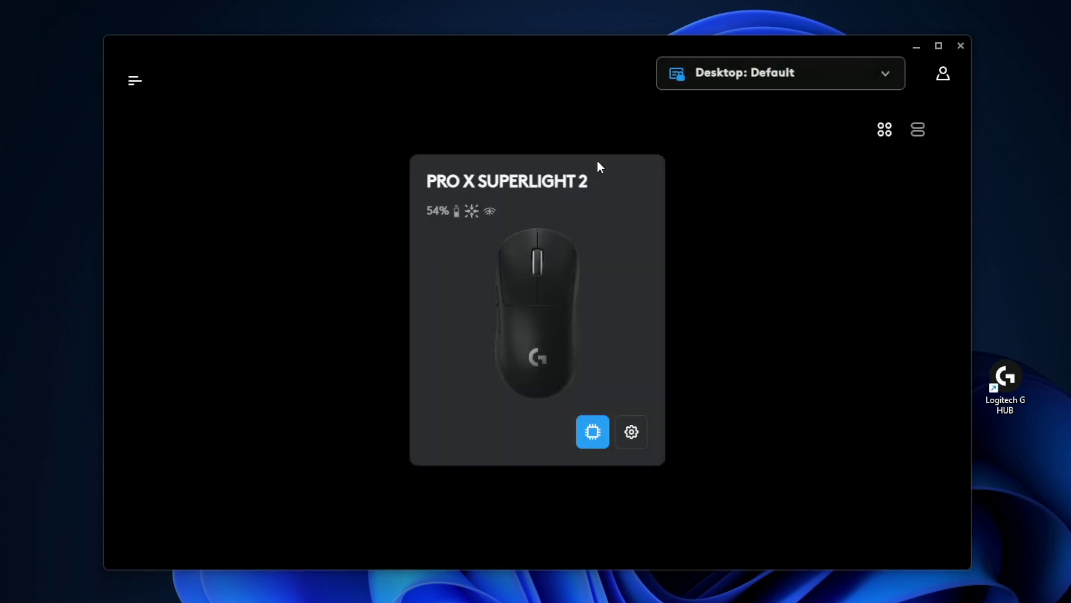
pyautogui.click(917, 129)
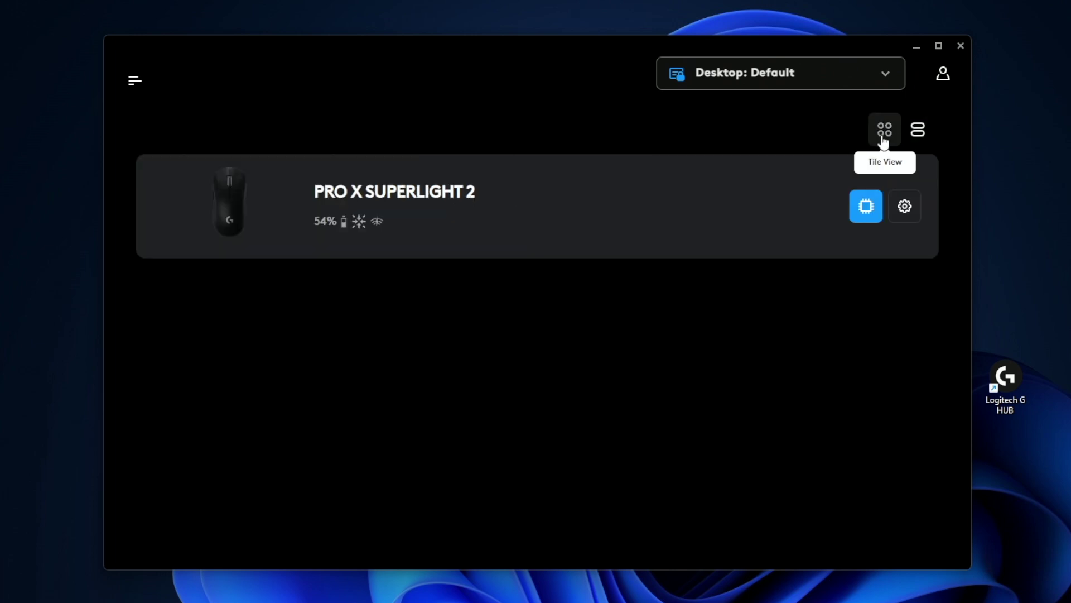
pyautogui.click(885, 132)
pyautogui.click(927, 143)
pyautogui.click(884, 128)
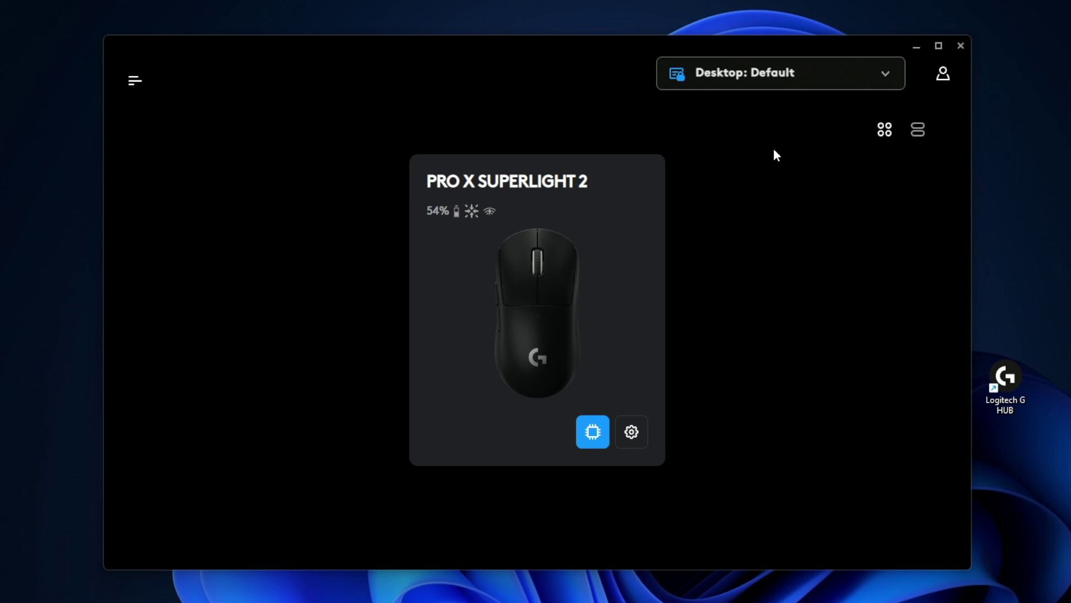
# Switch the profile to Valheim: Default and then back to Desktop: Default.
pyautogui.click(776, 79)
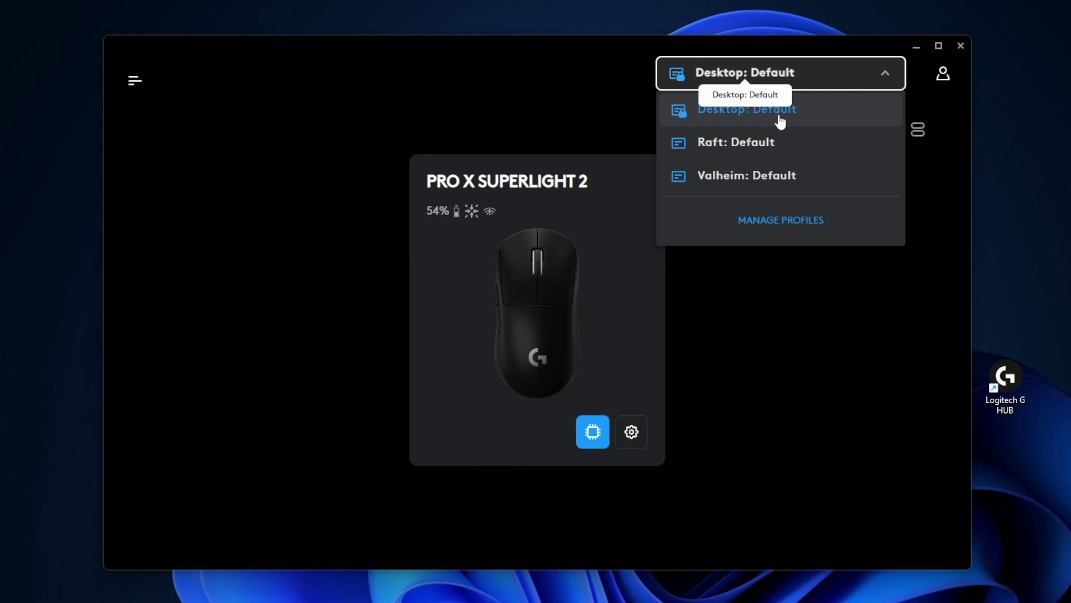
pyautogui.click(764, 186)
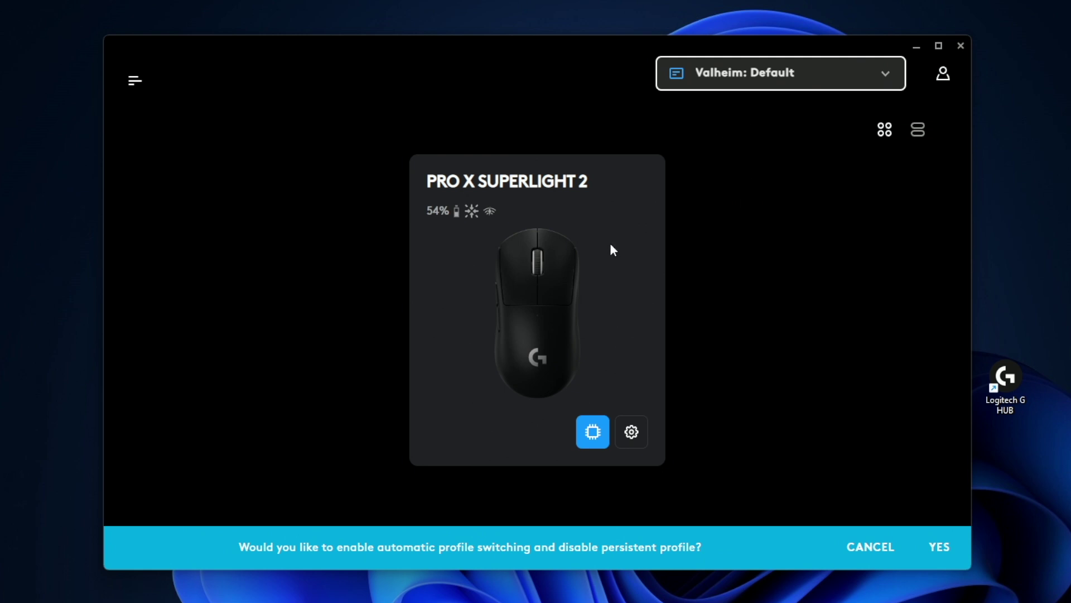
pyautogui.click(751, 75)
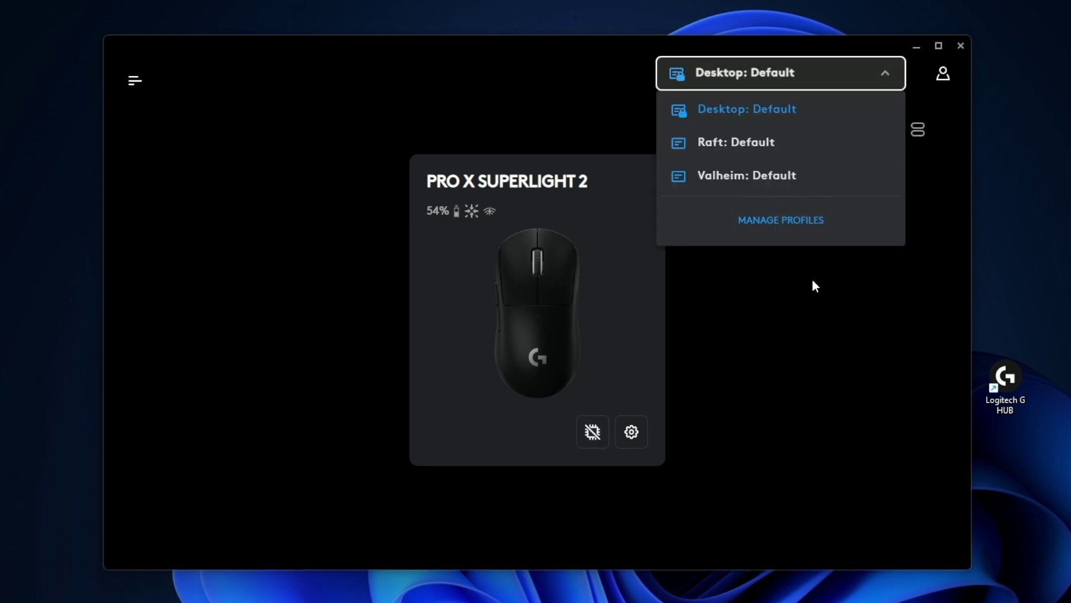
pyautogui.click(787, 302)
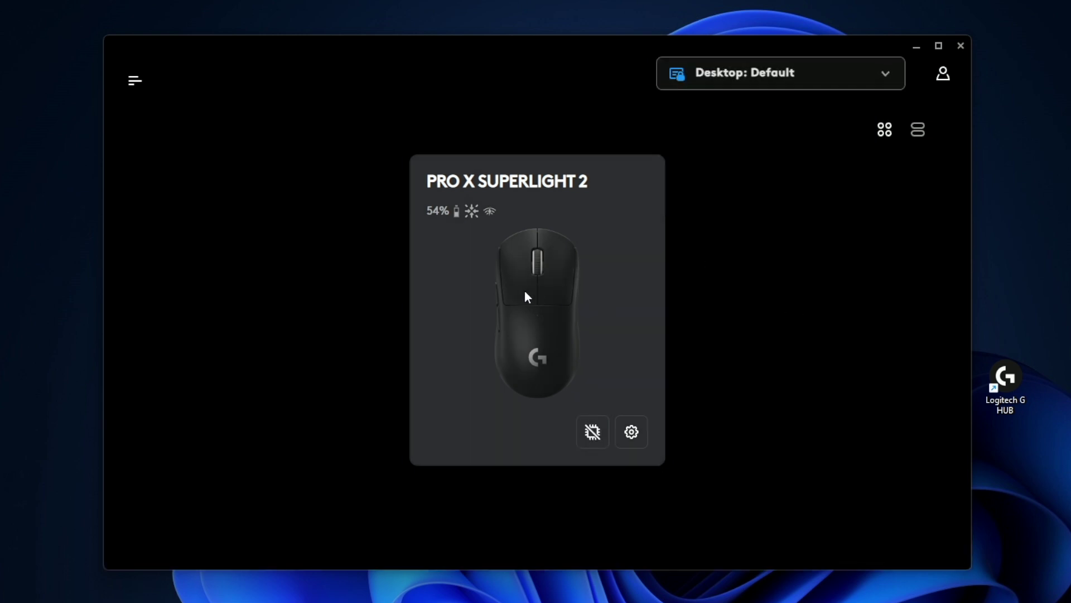
# Try the Logi G sensitivity presets and settle on the MMORPG preset.
pyautogui.click(527, 308)
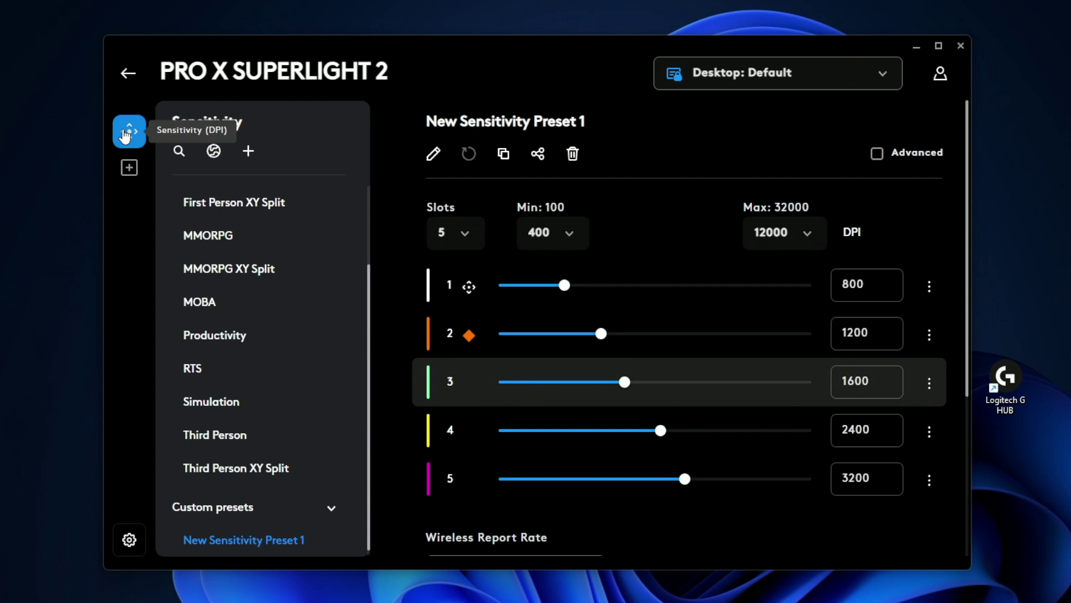
pyautogui.scroll(2, 299, 383)
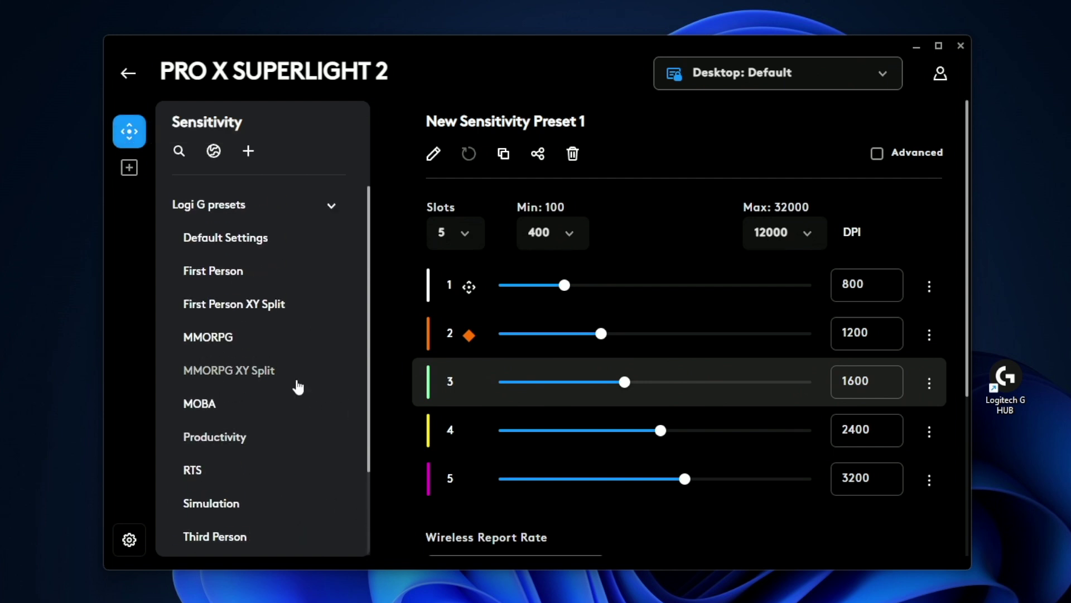
pyautogui.click(331, 209)
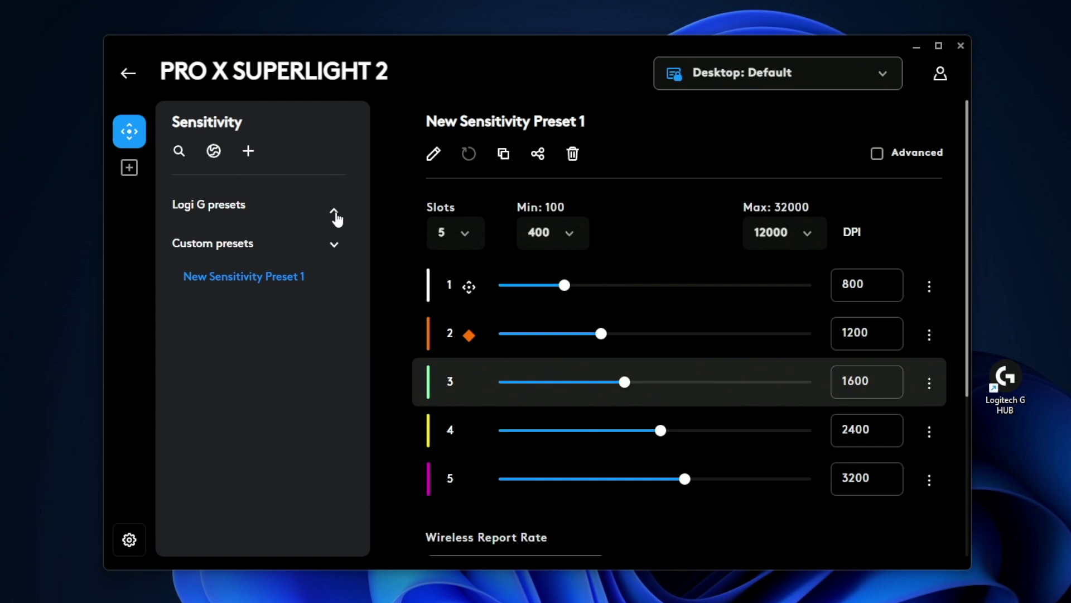
pyautogui.click(335, 213)
pyautogui.click(244, 246)
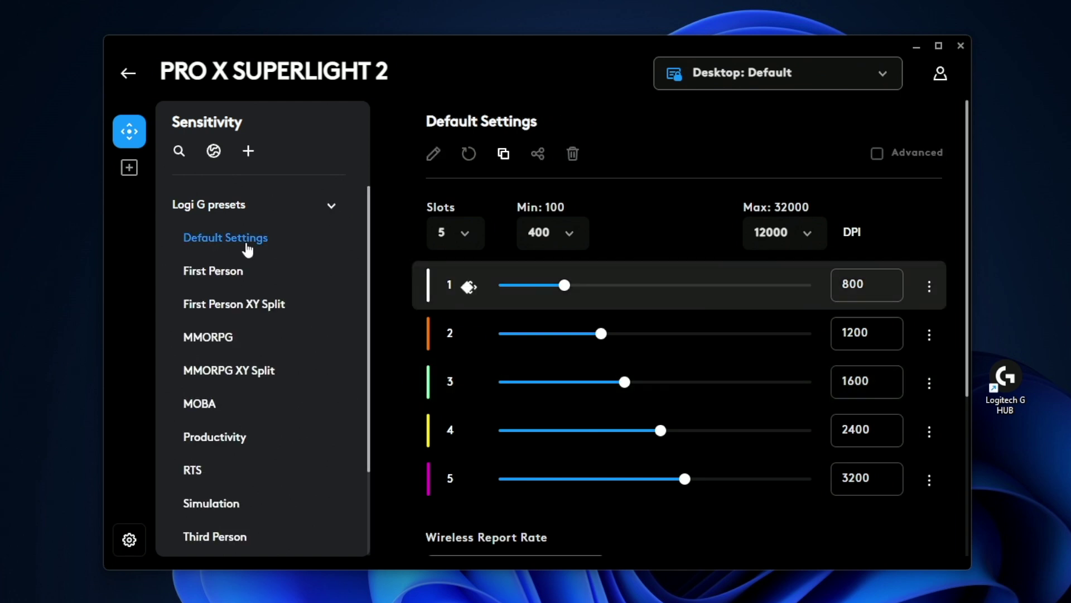
pyautogui.click(235, 272)
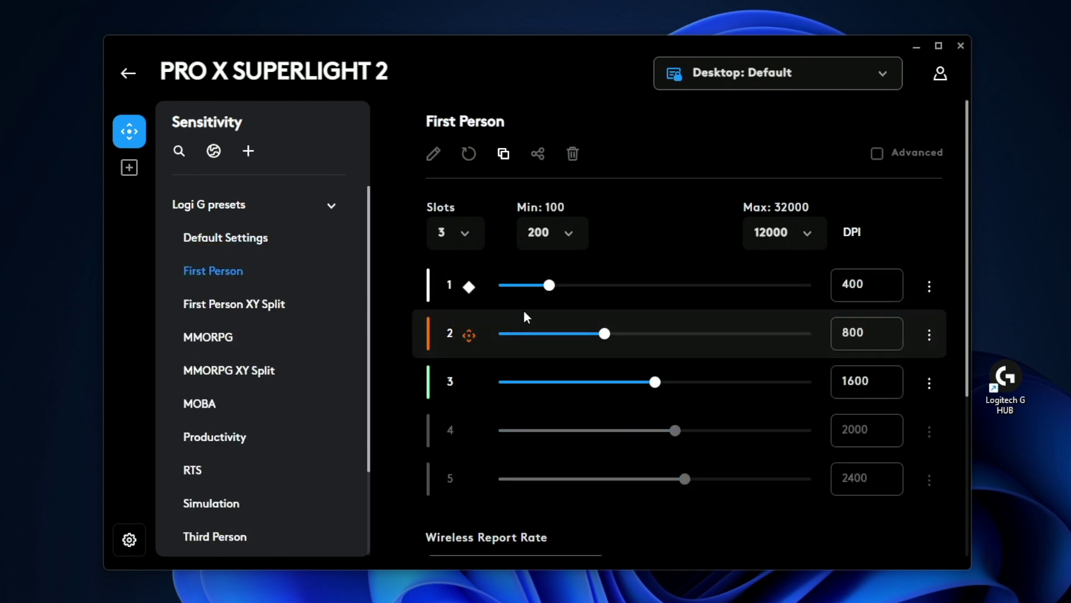
pyautogui.click(289, 311)
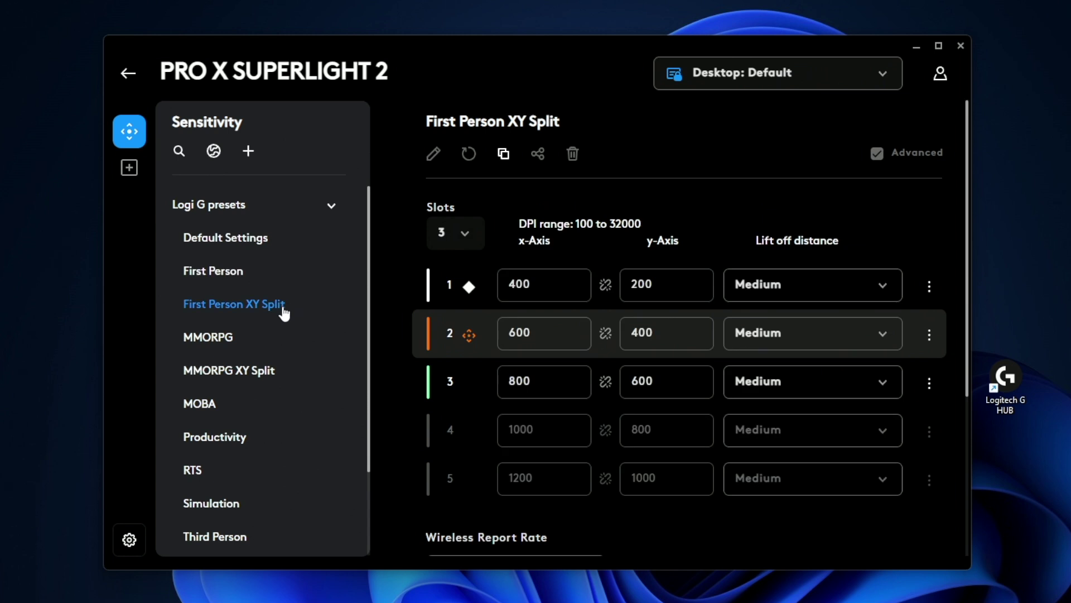
pyautogui.click(228, 337)
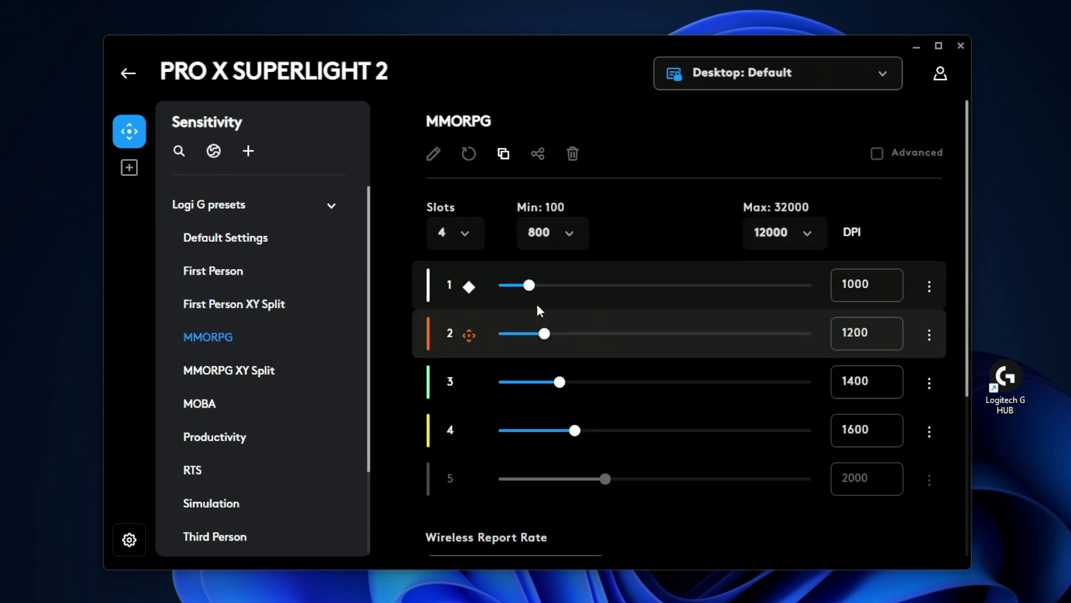
# Check the slot count and minimum DPI lists, keeping the minimum at 800.
pyautogui.click(444, 230)
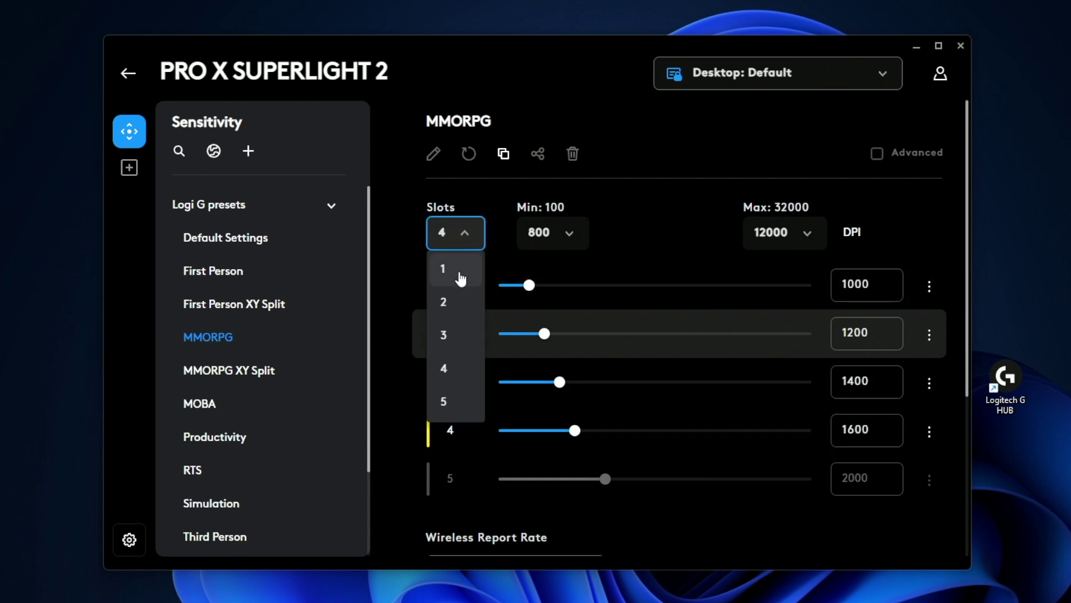
pyautogui.click(622, 244)
pyautogui.click(558, 245)
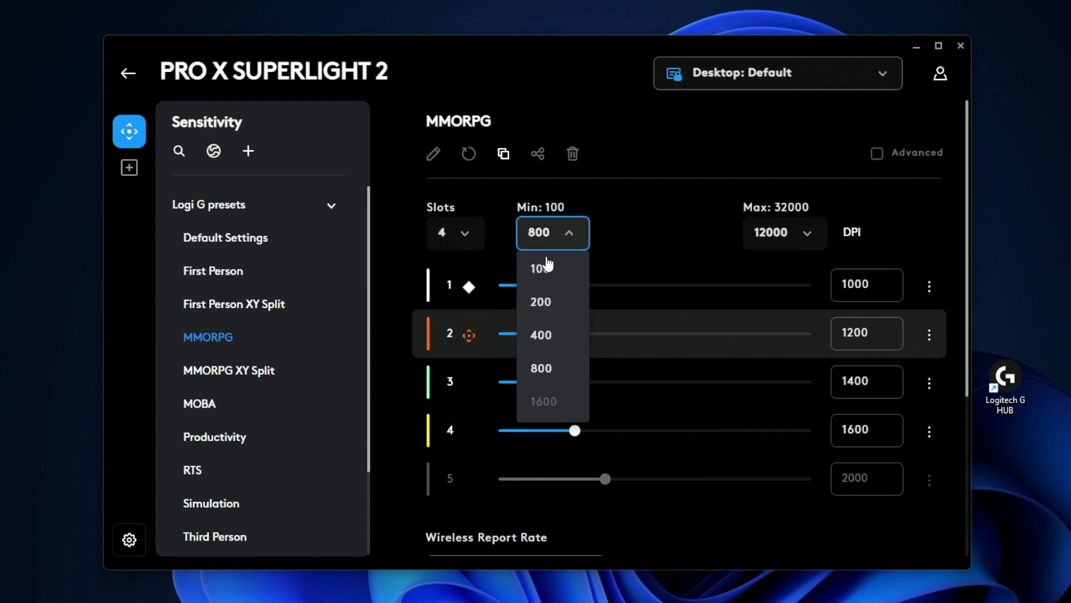
pyautogui.click(667, 251)
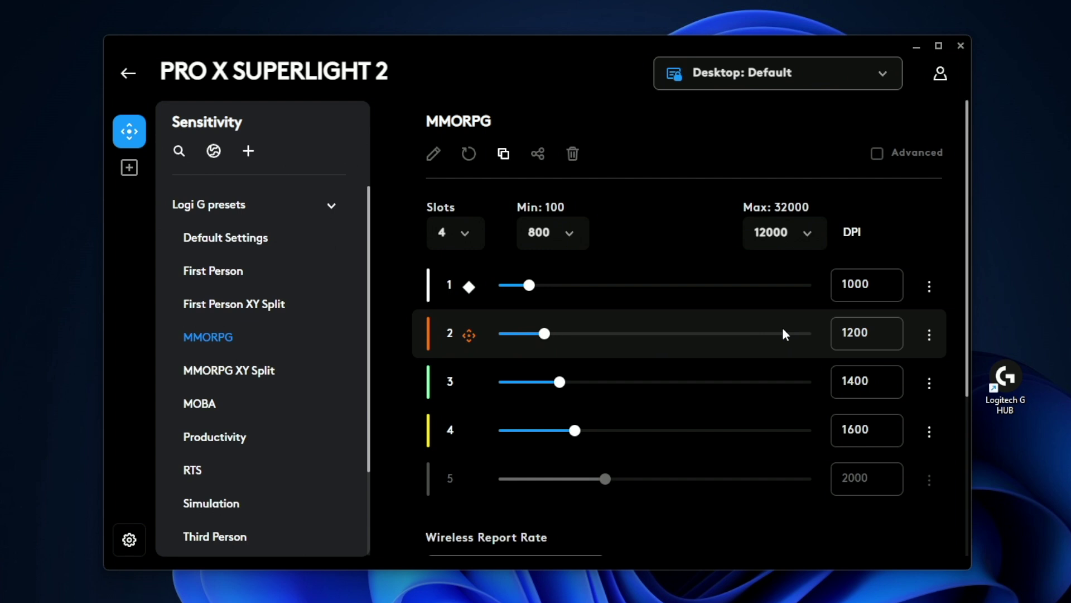
# Open DPI slot 1's options, then switch to the Default Settings preset.
pyautogui.click(929, 285)
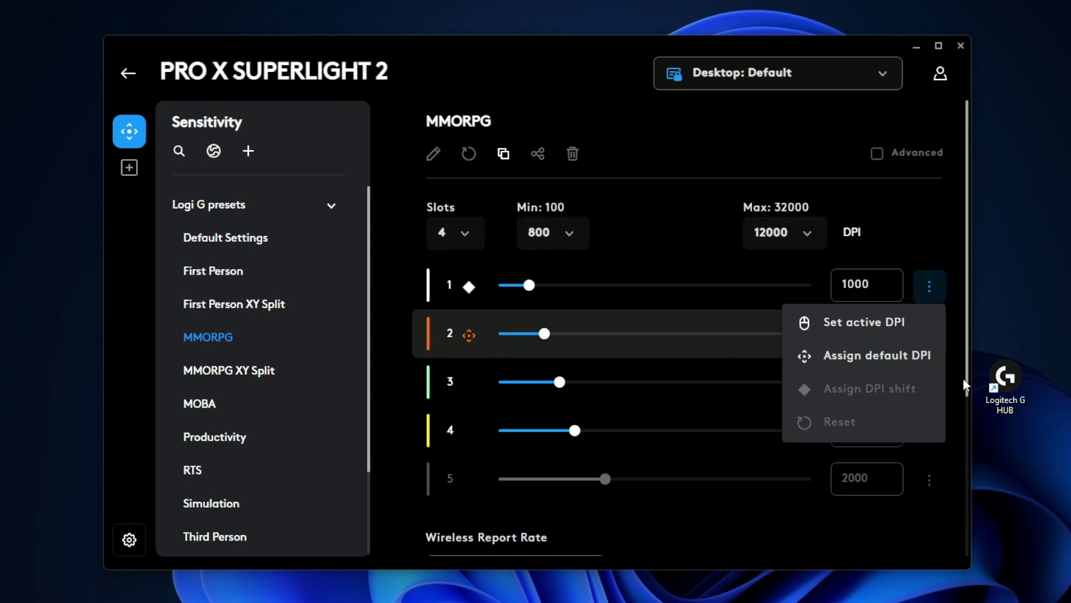
pyautogui.scroll(-1, 288, 400)
pyautogui.scroll(-1, 287, 399)
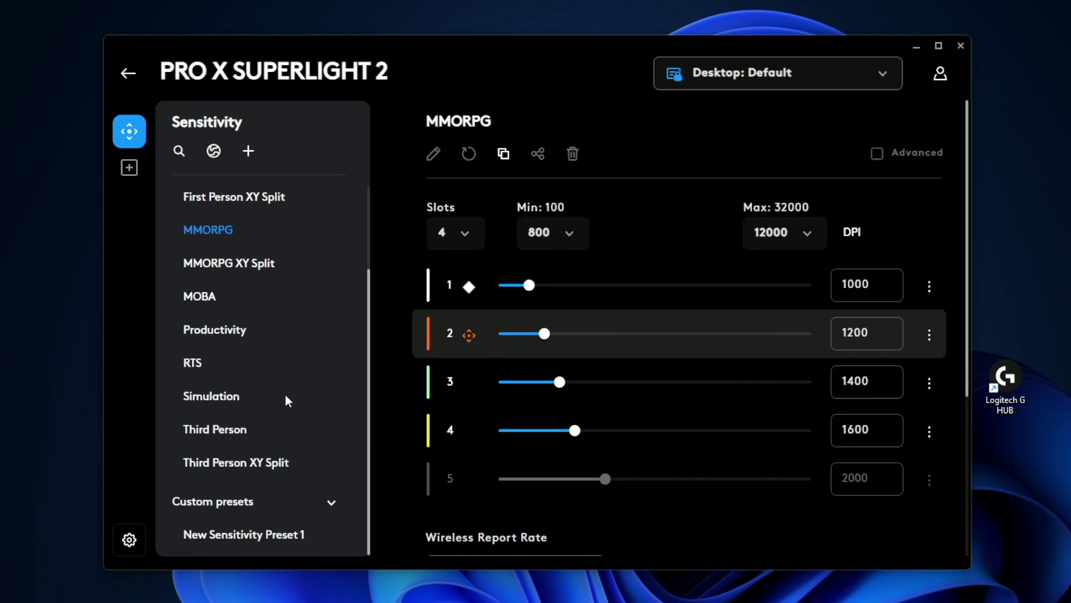
pyautogui.scroll(5, 286, 399)
pyautogui.click(322, 241)
pyautogui.click(333, 210)
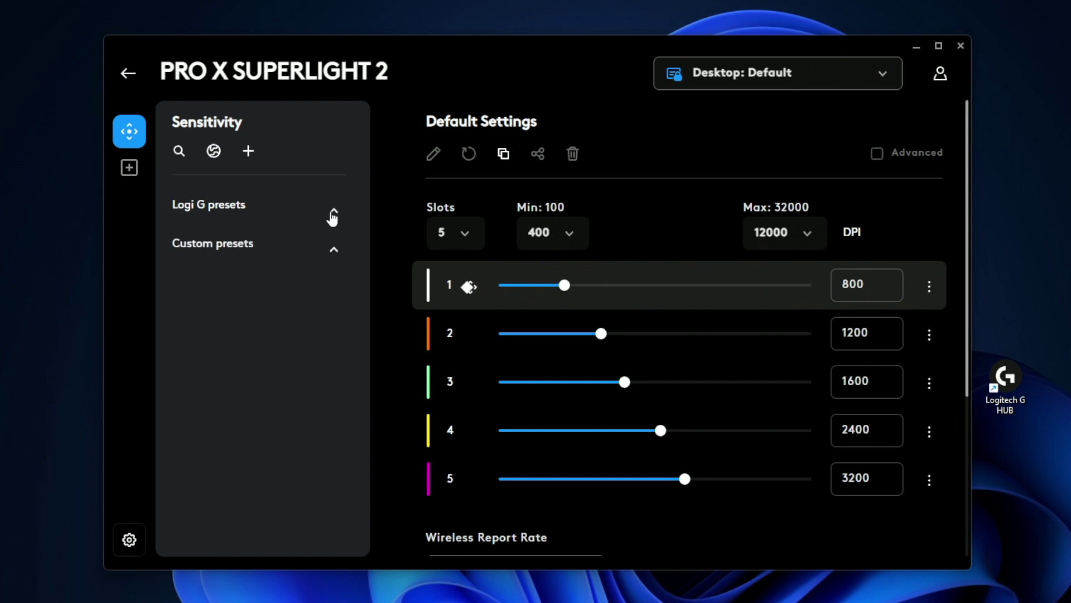
pyautogui.click(333, 218)
# Review the wireless and wired report rates and Hero calibration options, leaving them unchanged.
pyautogui.scroll(-2, 271, 302)
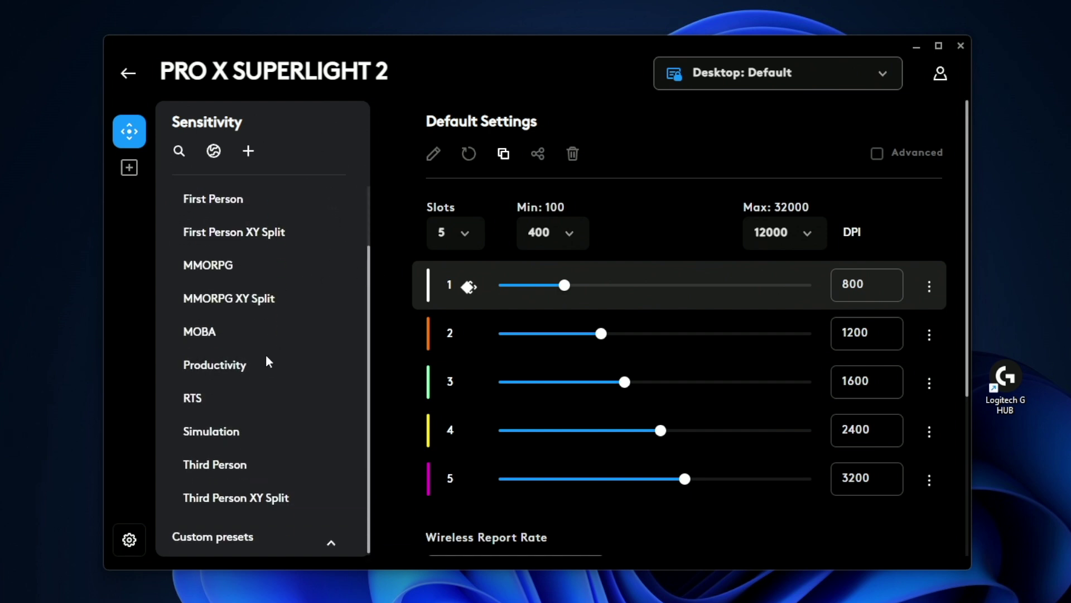
pyautogui.scroll(2, 268, 361)
pyautogui.scroll(-1, 401, 301)
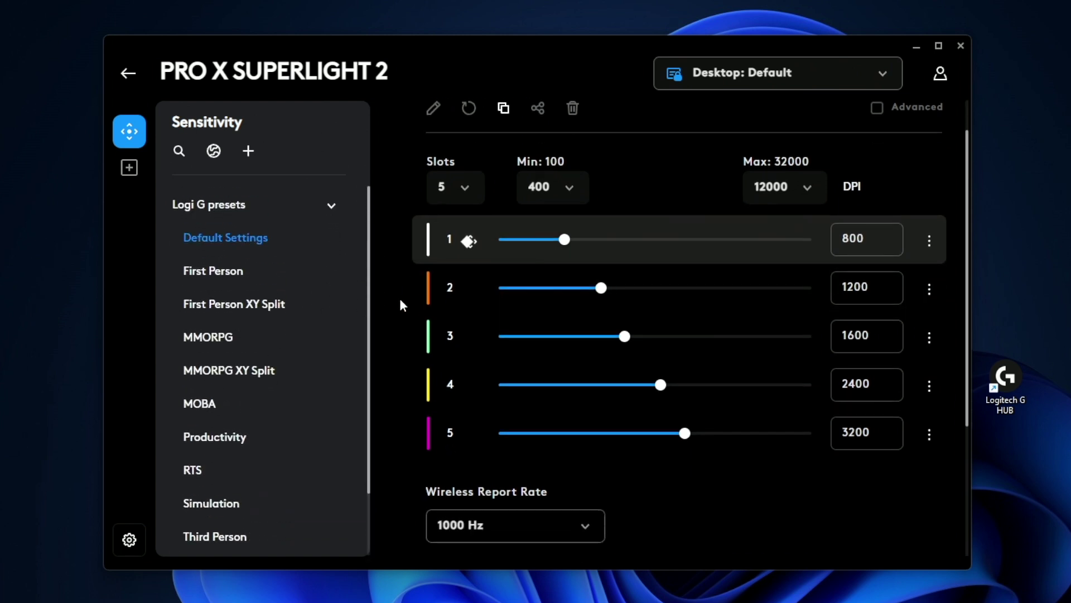
pyautogui.scroll(-4, 400, 300)
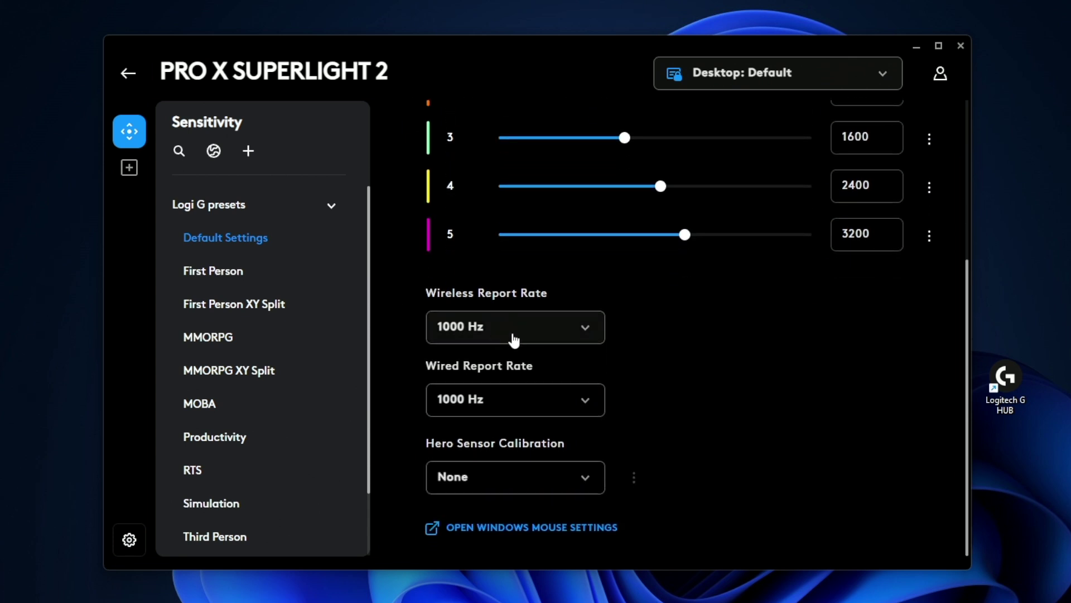
pyautogui.click(479, 325)
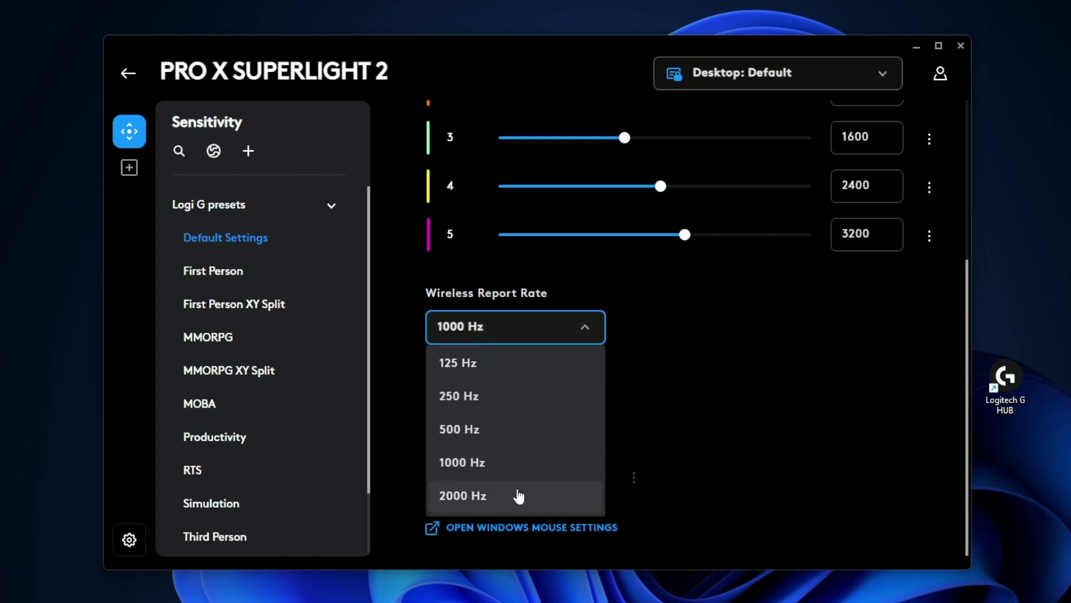
pyautogui.click(701, 482)
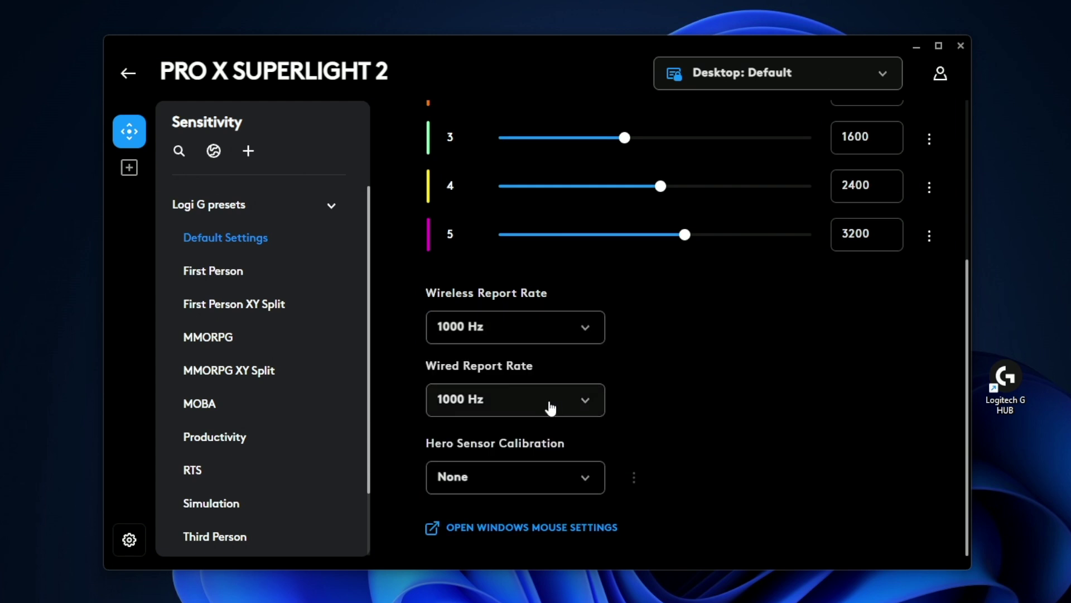
pyautogui.click(524, 404)
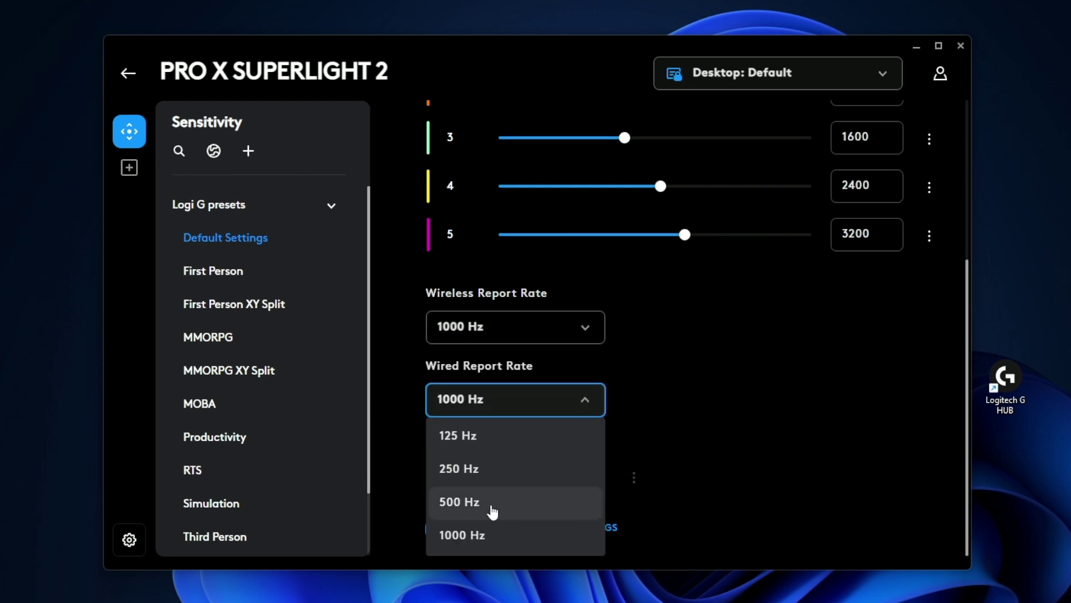
pyautogui.click(704, 451)
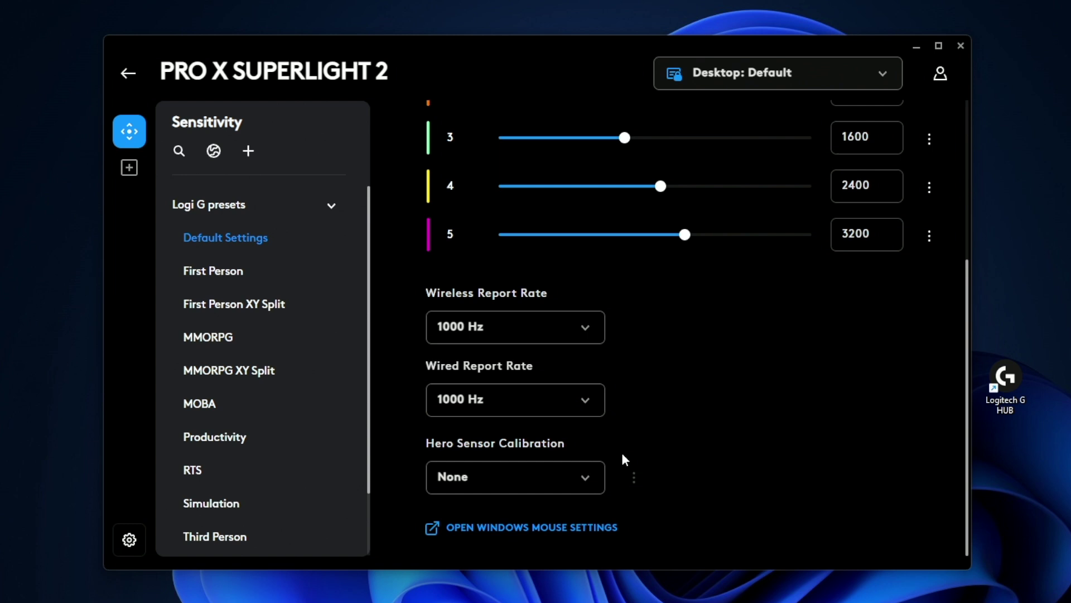
pyautogui.click(545, 479)
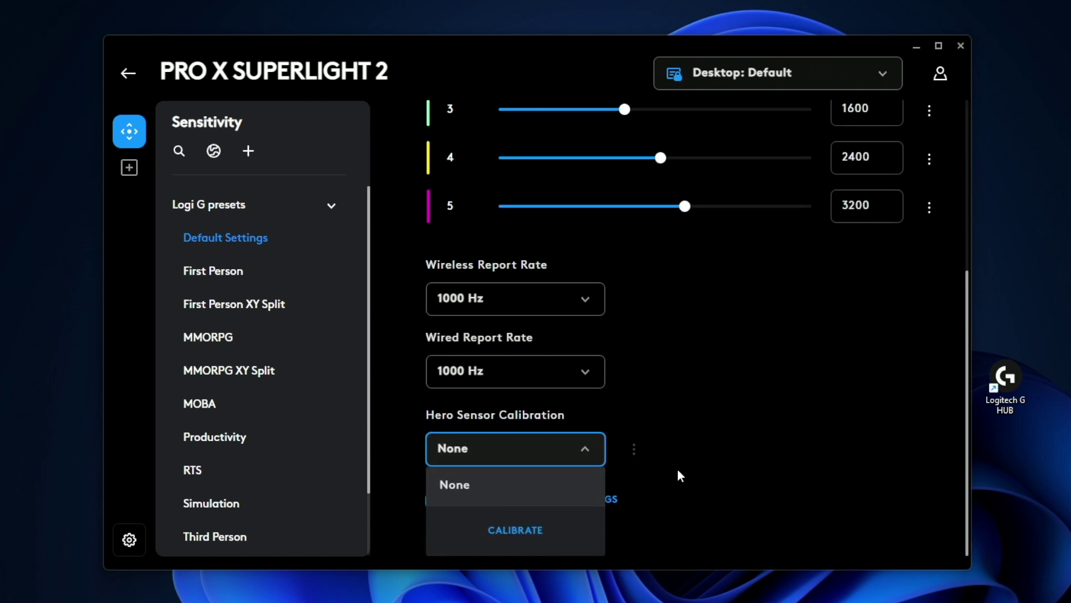
pyautogui.click(664, 460)
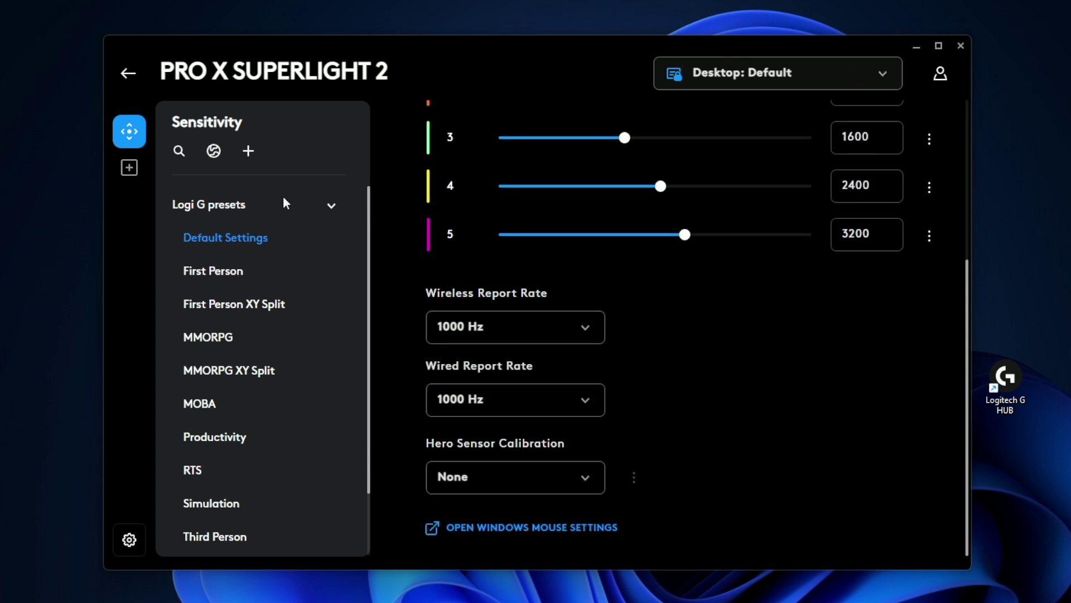
# Browse the community-shared sensitivity presets, then leave the browser.
pyautogui.click(222, 154)
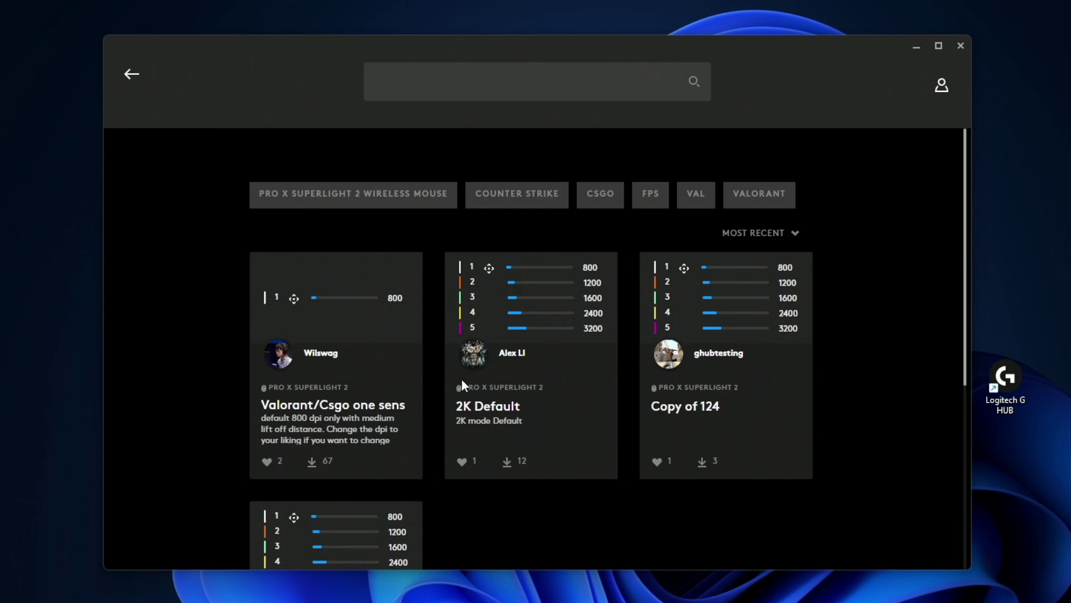
pyautogui.scroll(-3, 461, 379)
pyautogui.scroll(3, 434, 374)
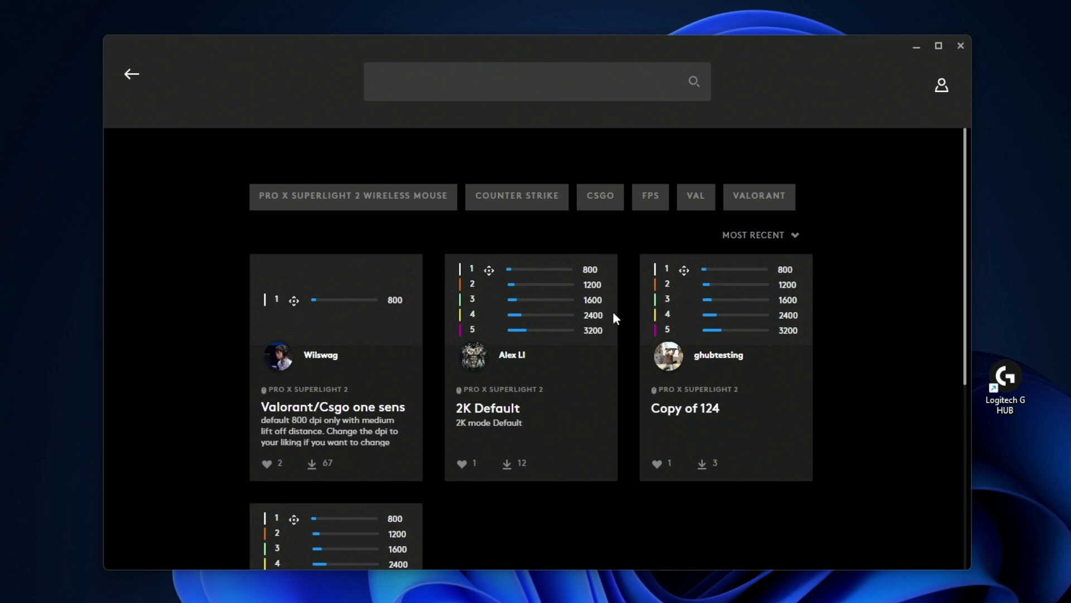
pyautogui.scroll(-2, 478, 312)
pyautogui.scroll(2, 477, 311)
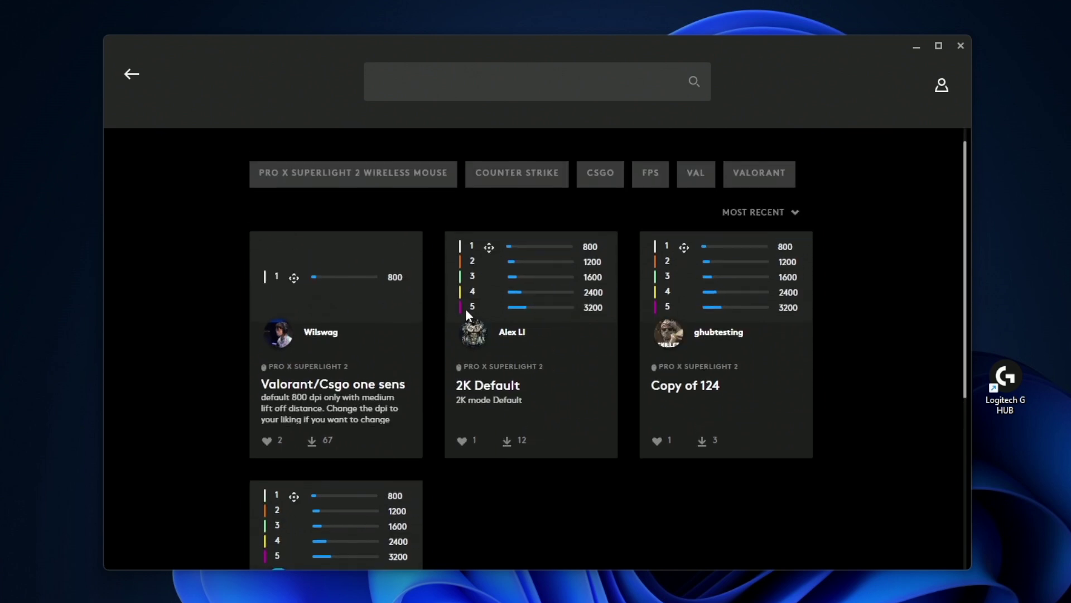
pyautogui.scroll(-4, 429, 305)
pyautogui.scroll(4, 427, 302)
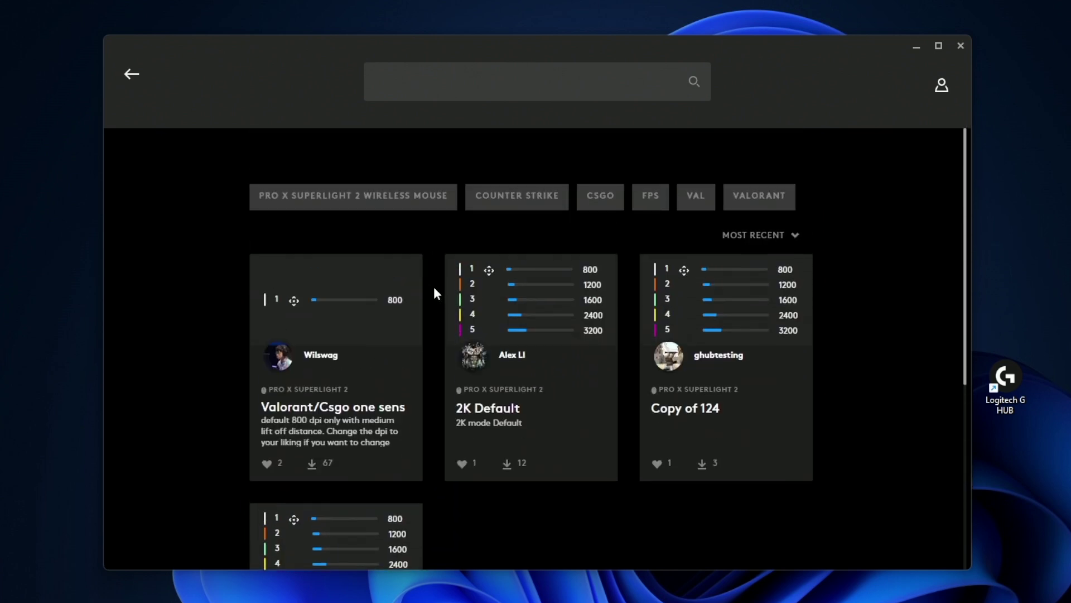
pyautogui.click(145, 85)
# Open the PRO X SUPERLIGHT 2 button assignments page and scroll through the Commands list.
pyautogui.click(491, 262)
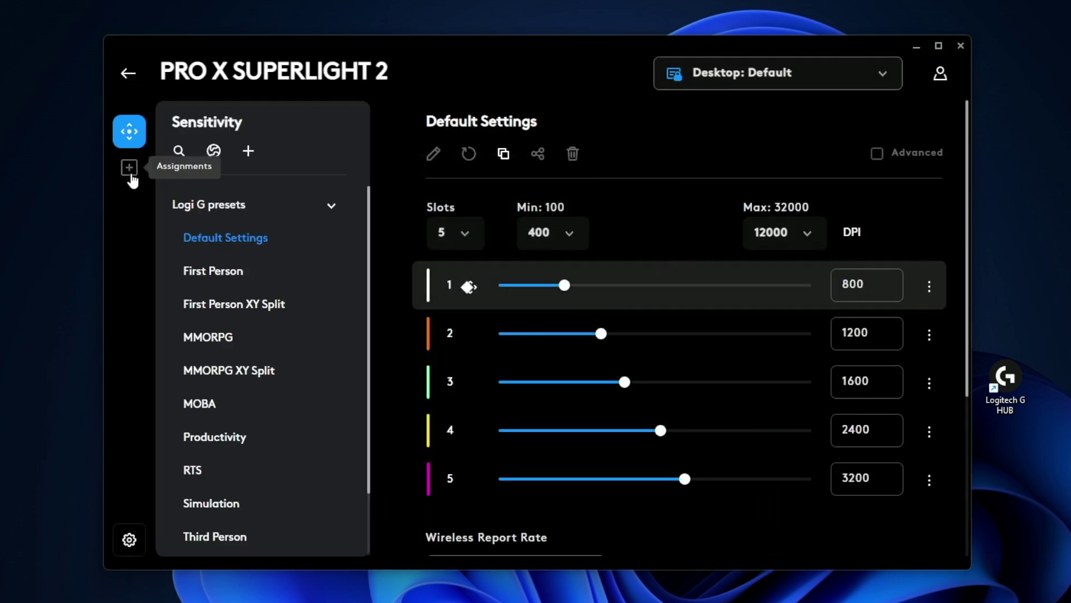
pyautogui.click(128, 174)
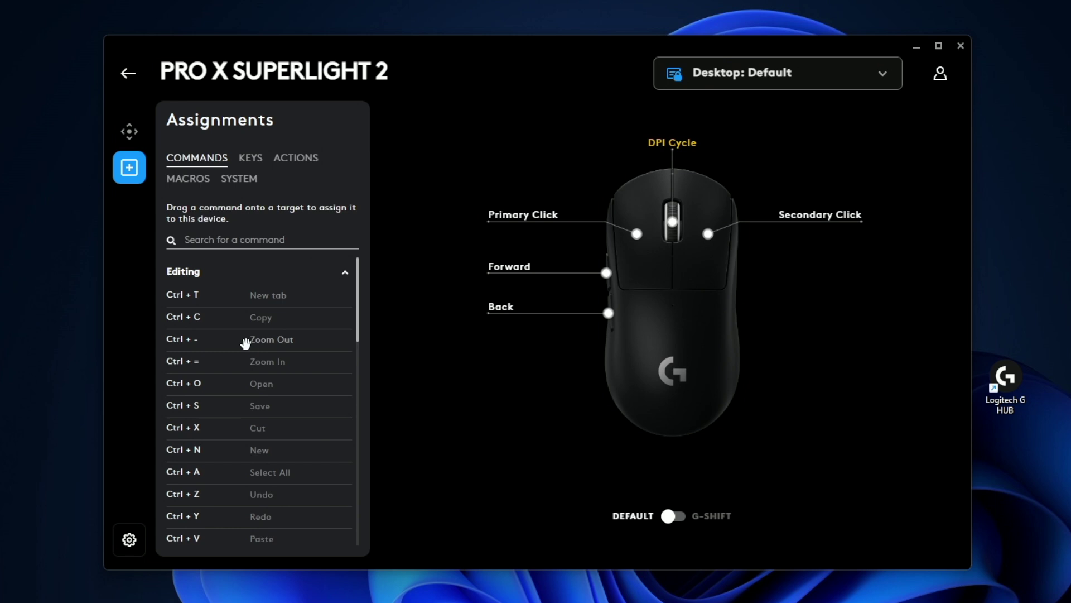
pyautogui.scroll(-2, 278, 375)
pyautogui.scroll(-2, 276, 374)
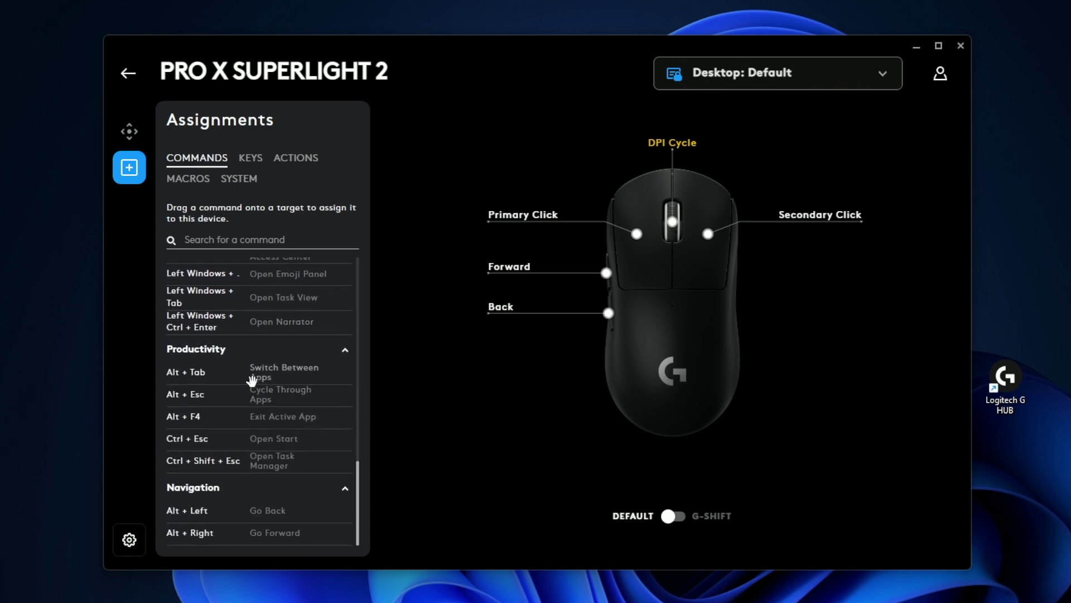
pyautogui.scroll(5, 250, 378)
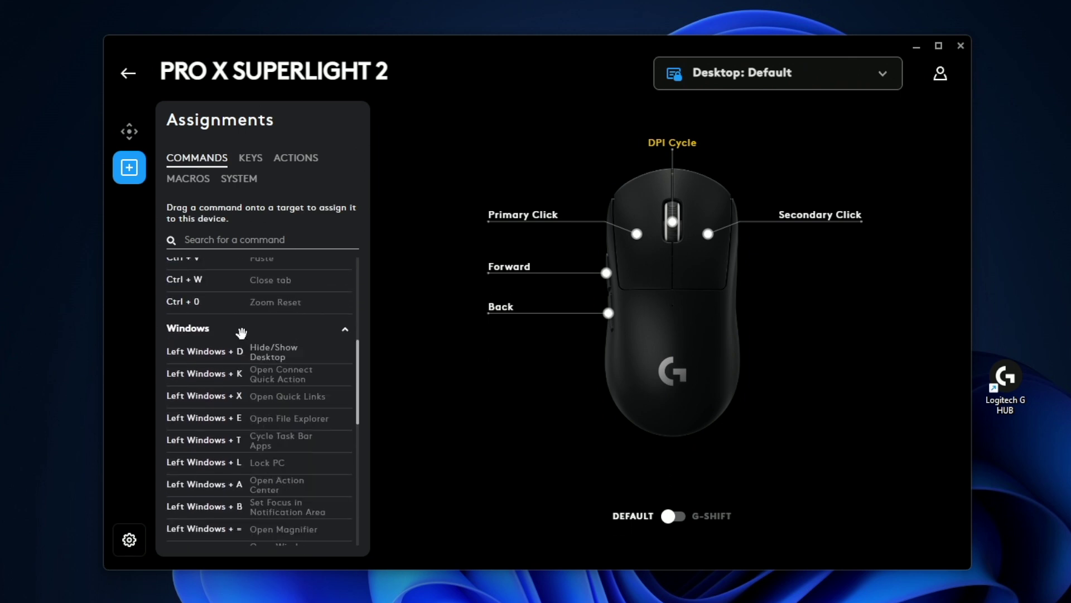
# Assign the Z key to the mouse's lower side (Back) button.
pyautogui.click(250, 160)
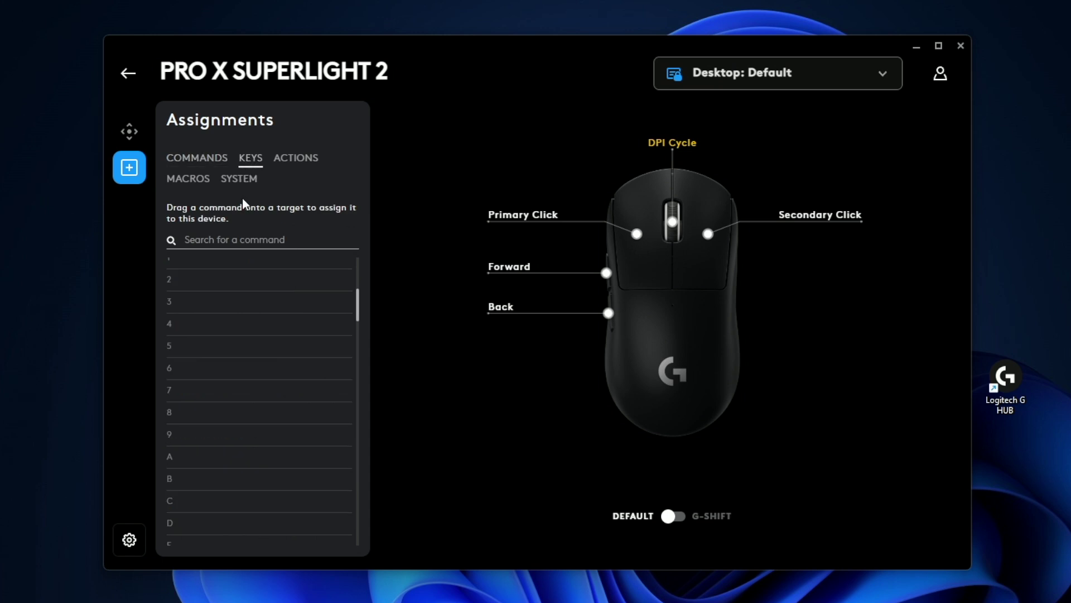
pyautogui.scroll(-5, 215, 315)
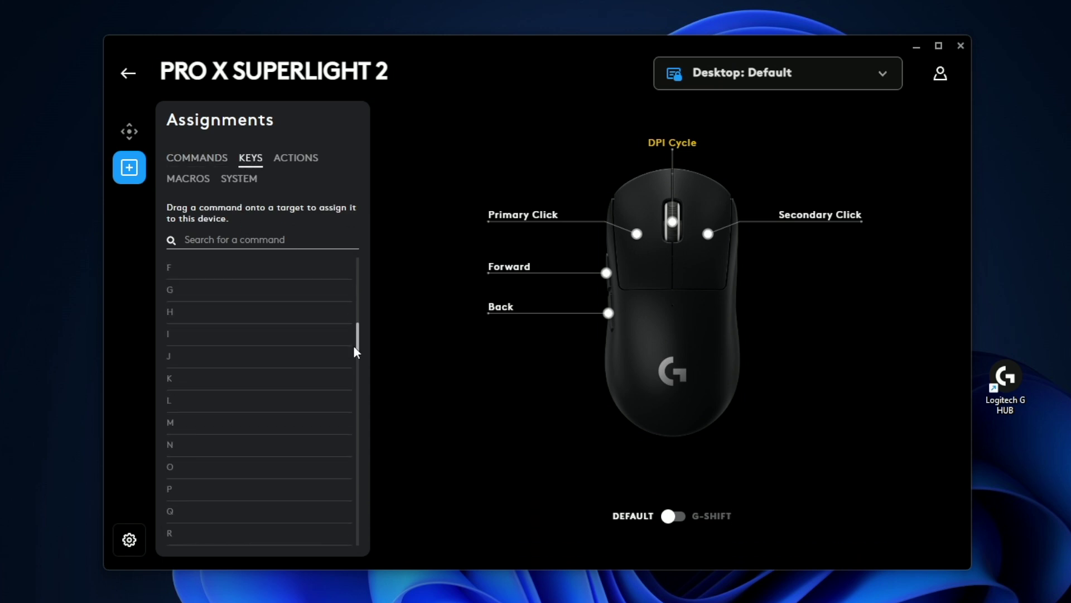
pyautogui.moveTo(358, 348); pyautogui.dragTo(355, 380)
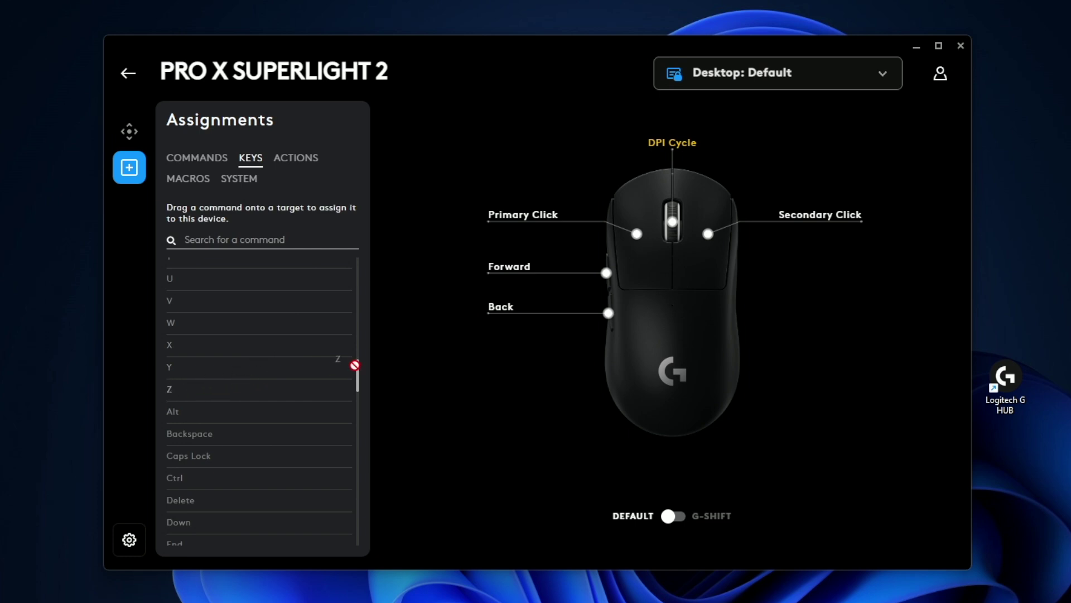
pyautogui.moveTo(355, 365); pyautogui.dragTo(503, 305)
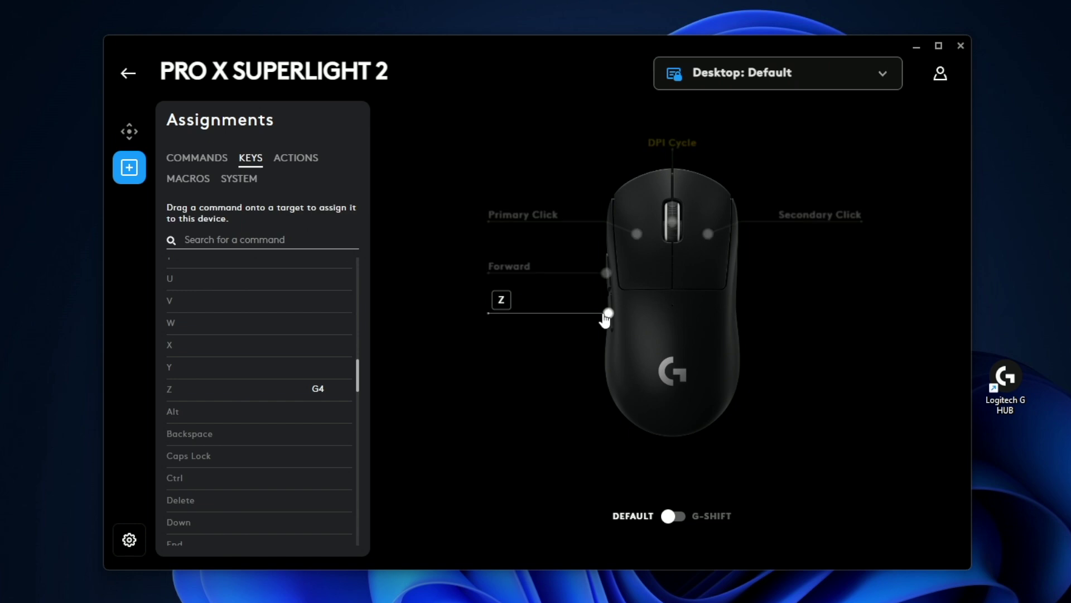
# Search the key list for Z, clear it, and reset the side button to default.
pyautogui.click(308, 244)
pyautogui.write('zzzzzzzz')
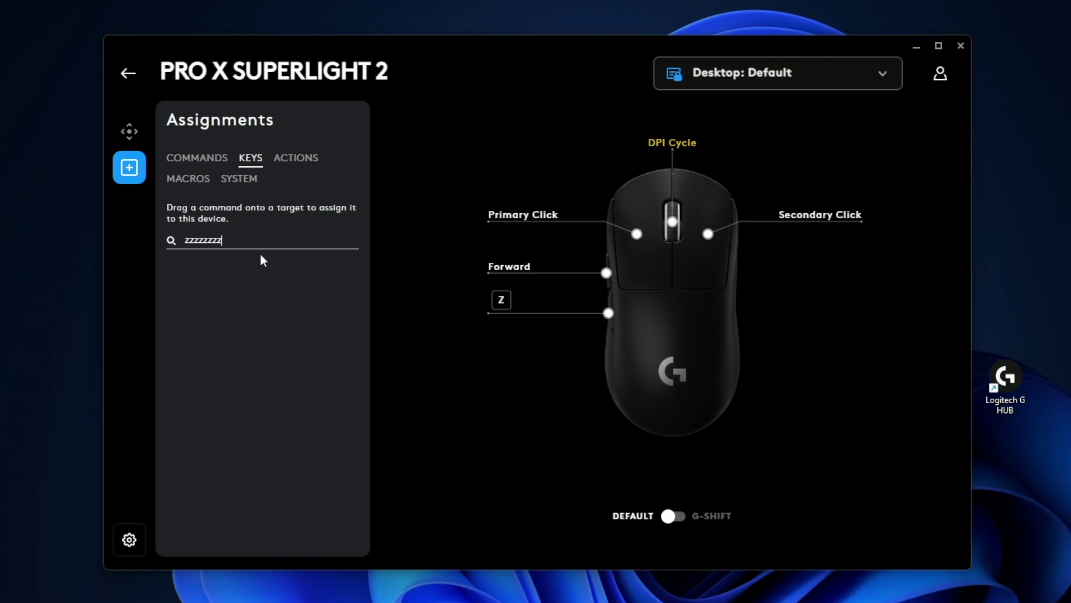
pyautogui.hotkey('ctrl', 'a')
pyautogui.press('BackSpace')
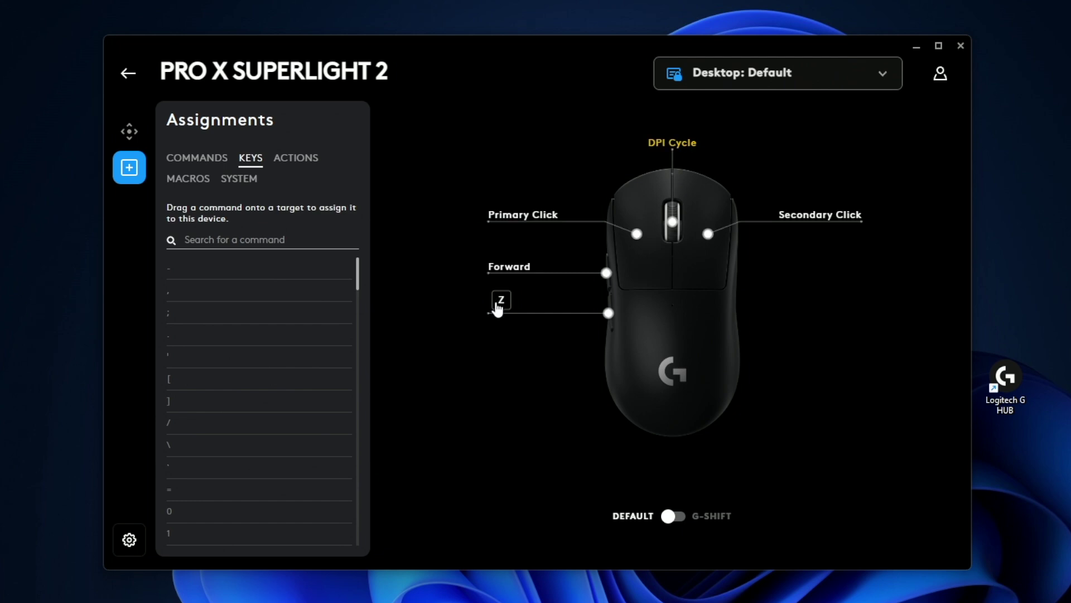
pyautogui.click(500, 305)
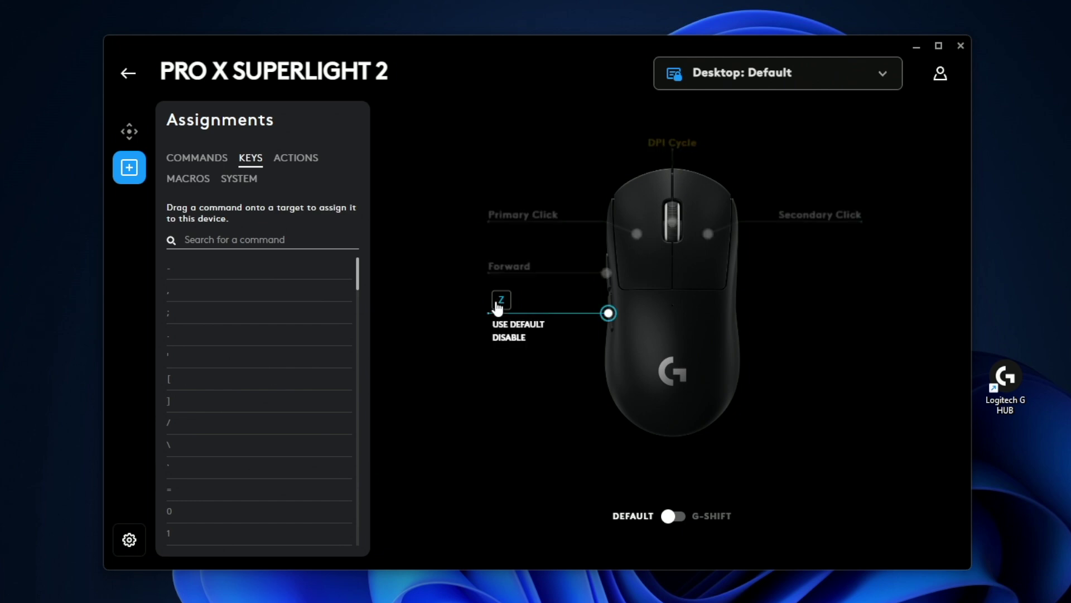
pyautogui.click(522, 324)
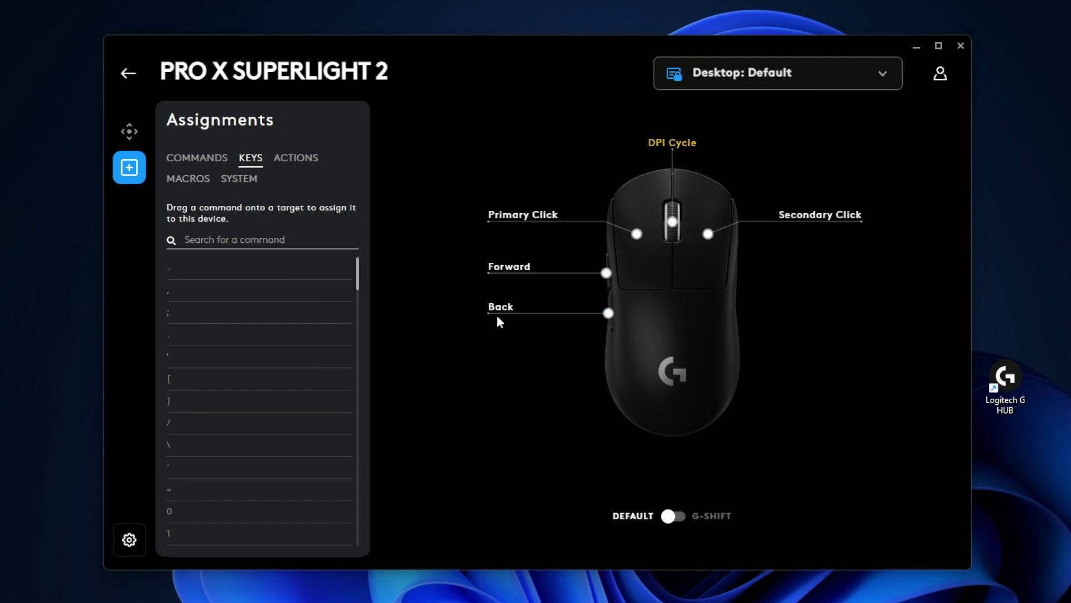
# Expand and collapse the Discord and OBS actions, then show the Macros list.
pyautogui.click(303, 163)
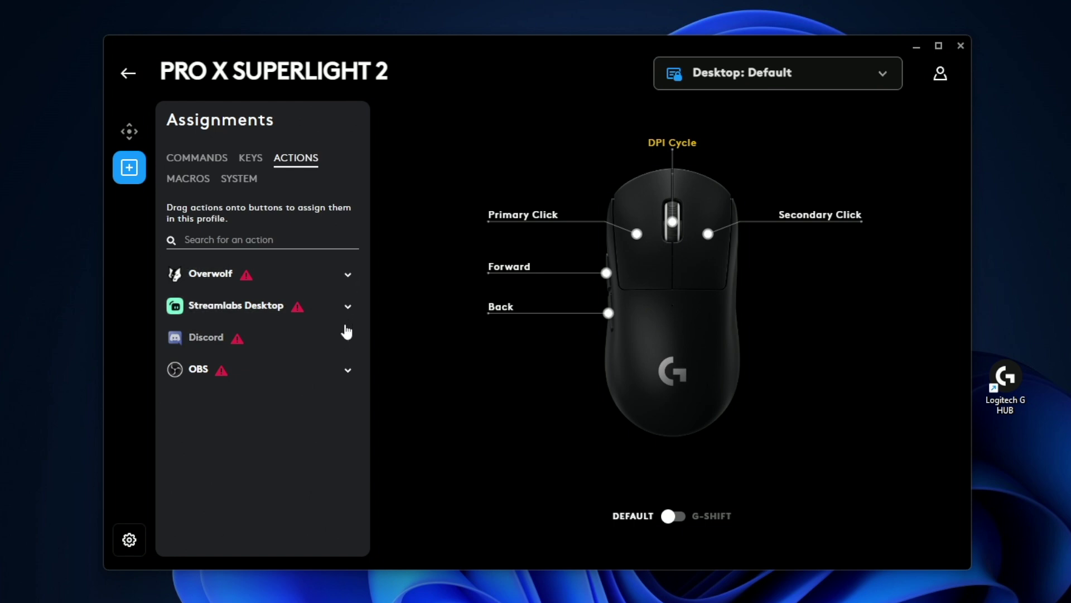
pyautogui.click(348, 339)
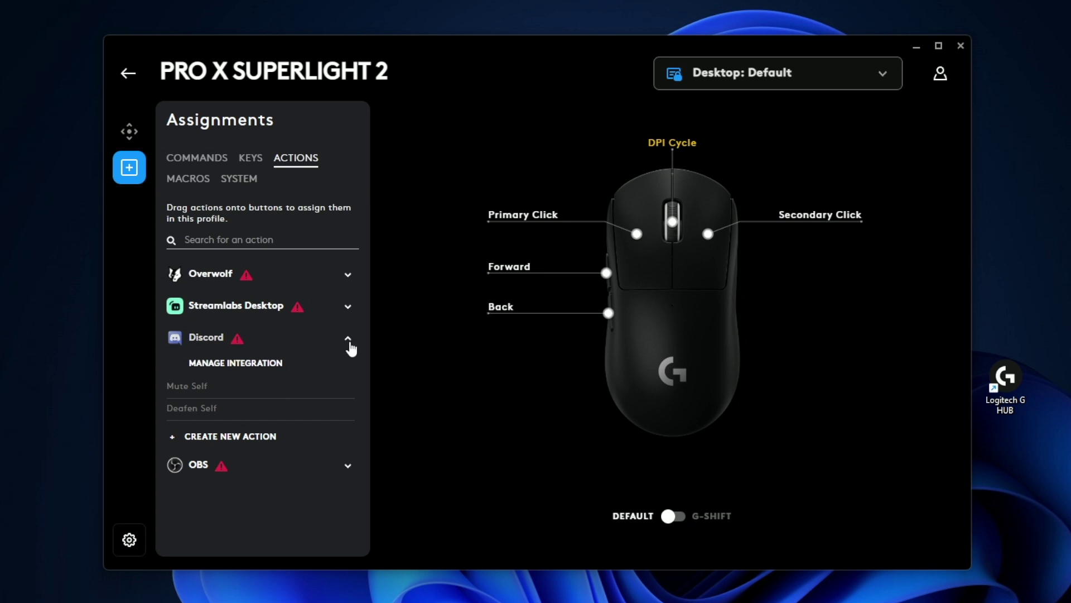
pyautogui.click(348, 339)
pyautogui.click(349, 370)
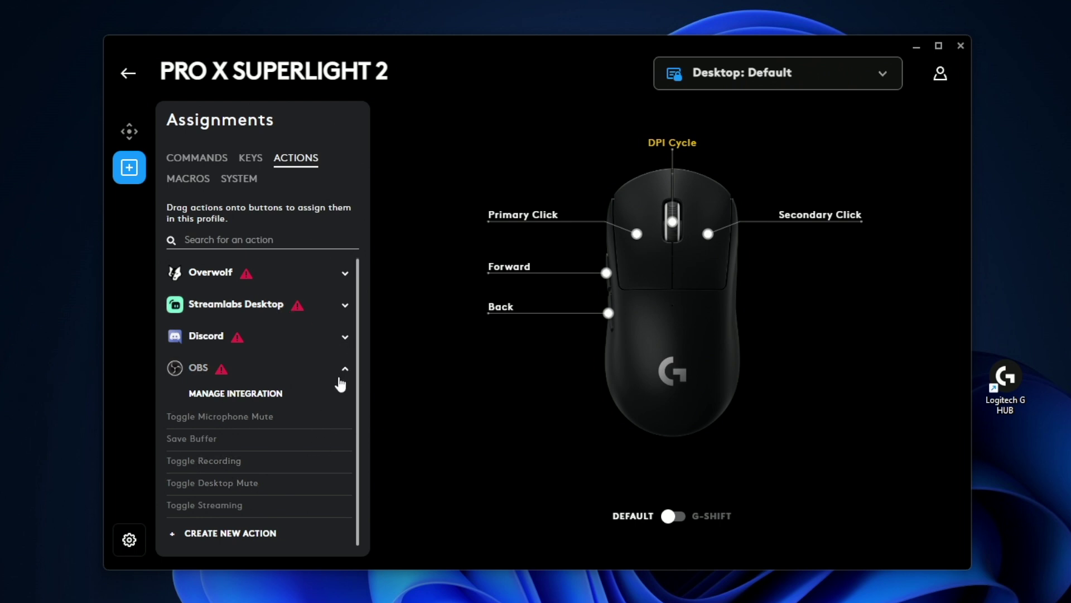
pyautogui.click(345, 370)
pyautogui.click(188, 180)
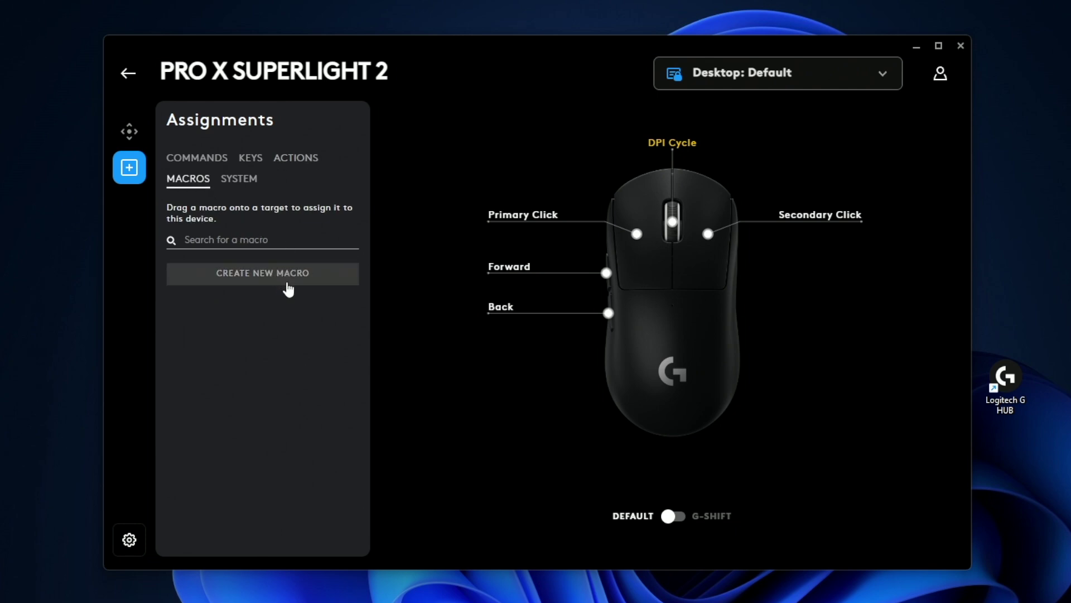
# Create a new macro named 'Unlimited Click'.
pyautogui.click(266, 285)
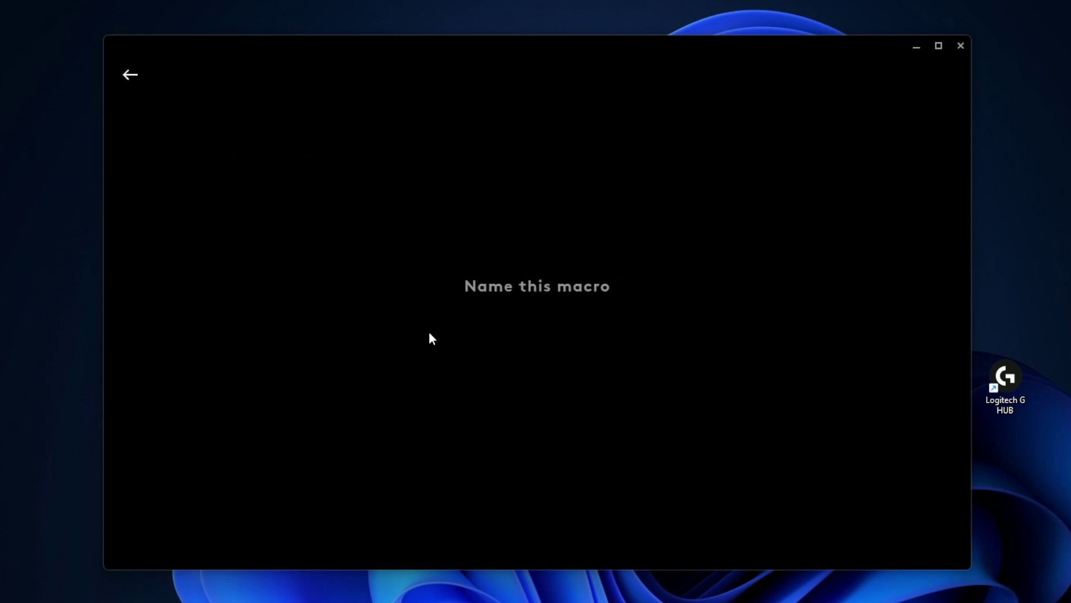
pyautogui.write('Unlimited Click')
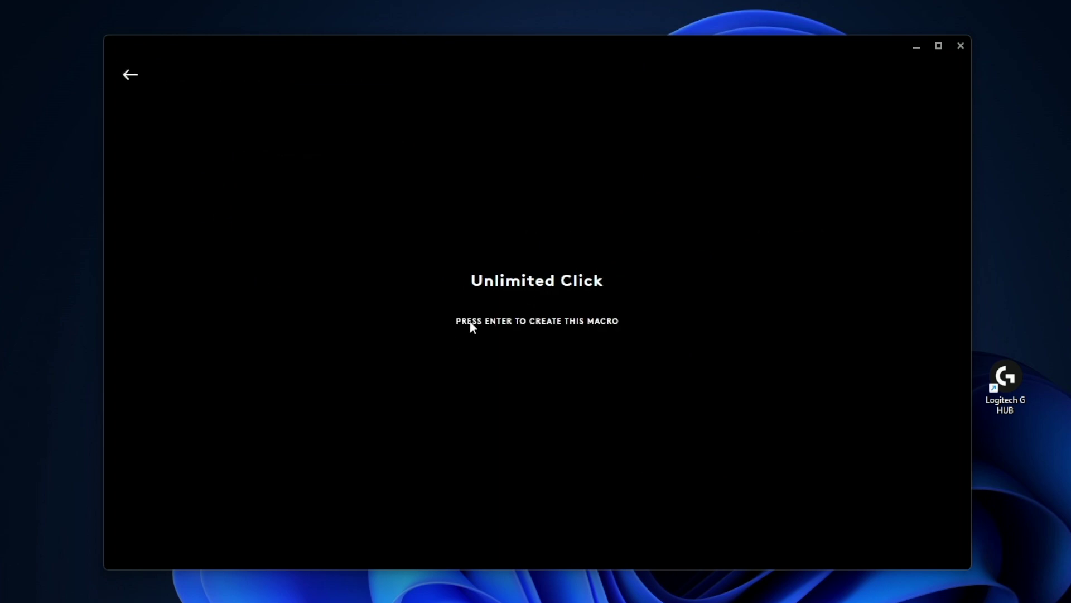
pyautogui.press('Return')
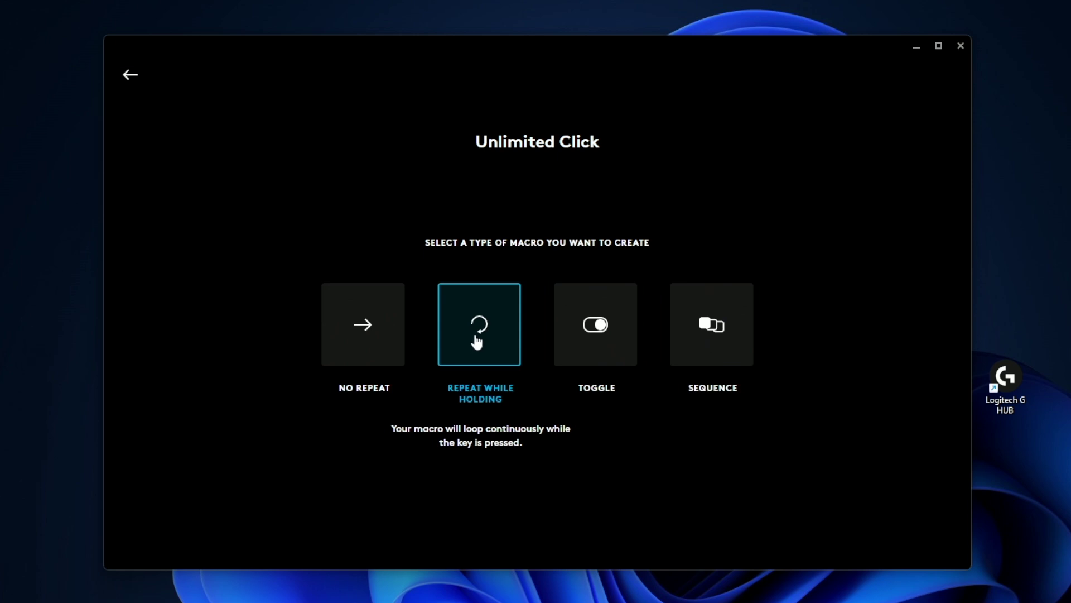
# Make Unlimited Click repeat while holding, record one left click, and save it.
pyautogui.click(485, 351)
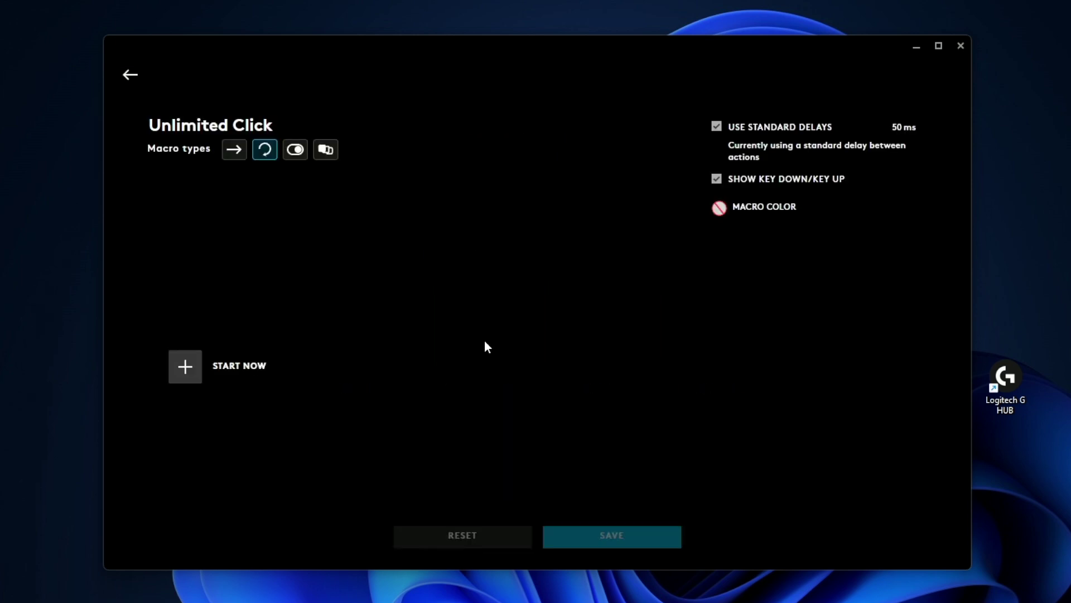
pyautogui.click(190, 377)
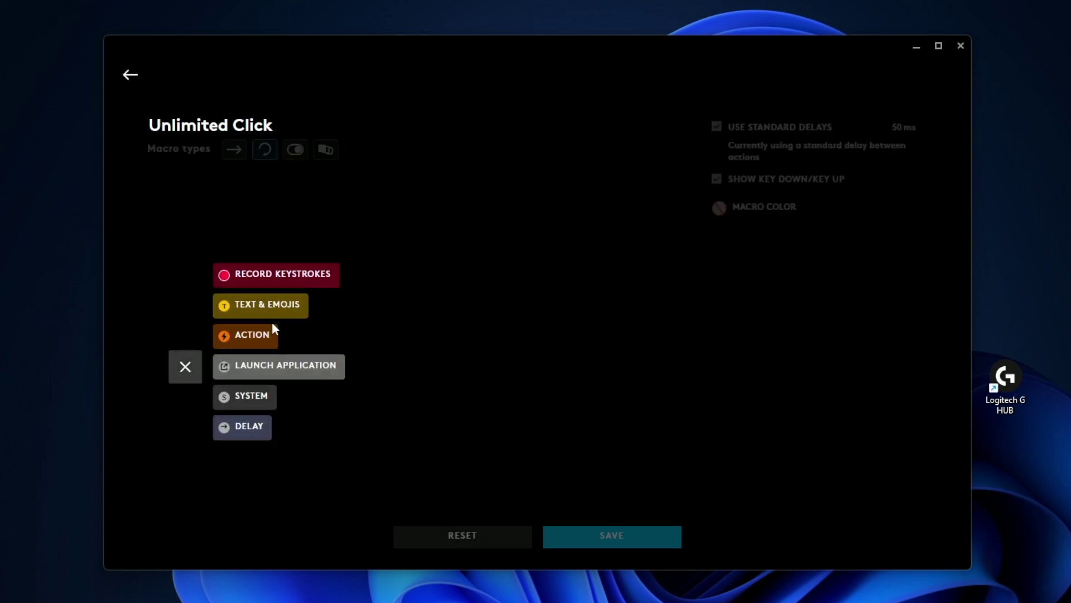
pyautogui.click(261, 281)
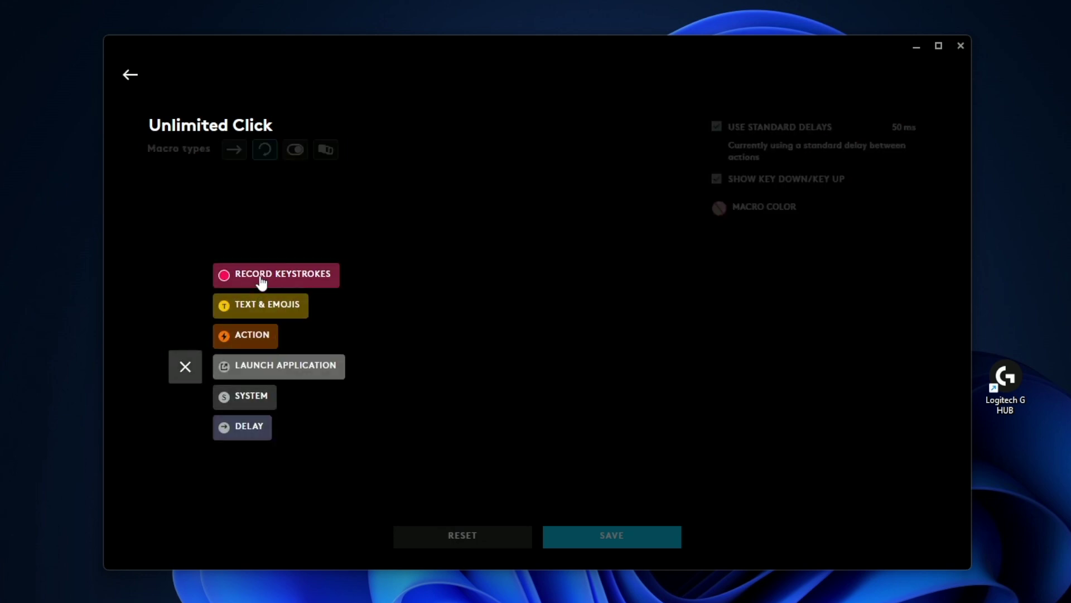
pyautogui.click(357, 333)
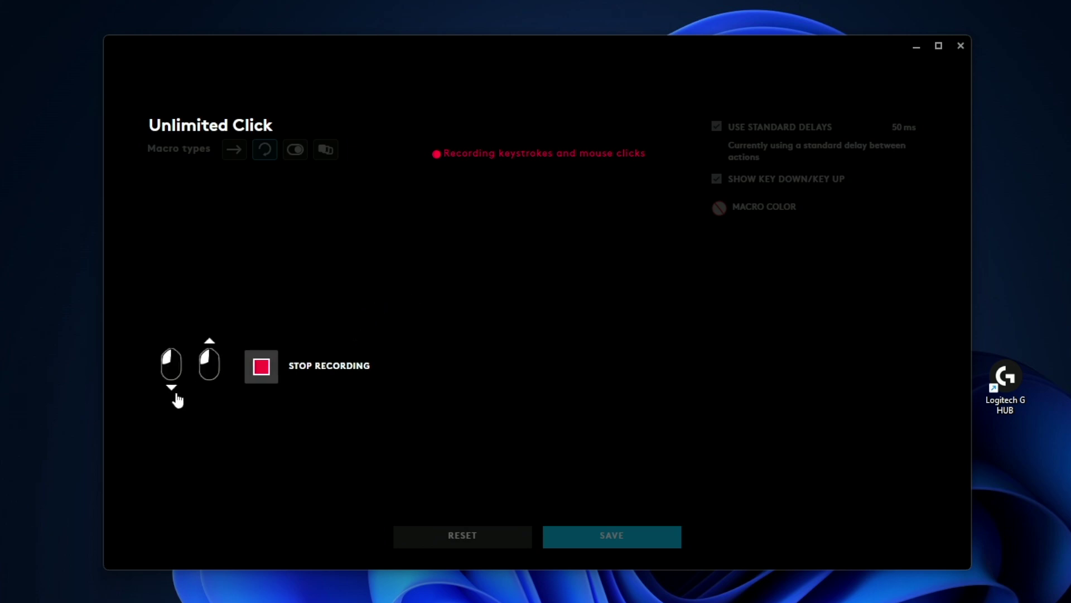
pyautogui.click(260, 377)
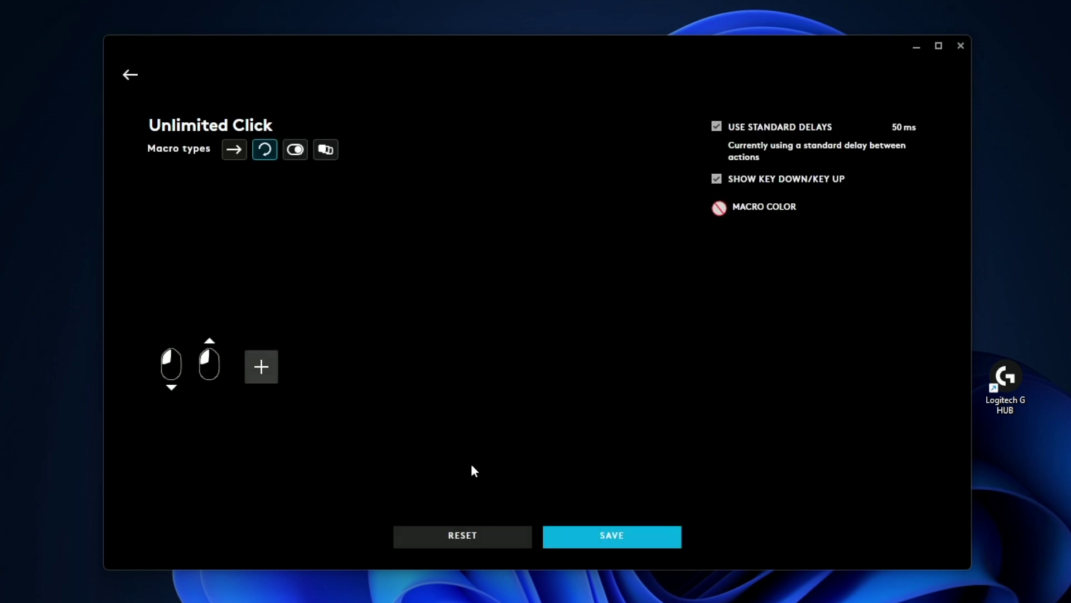
pyautogui.click(600, 538)
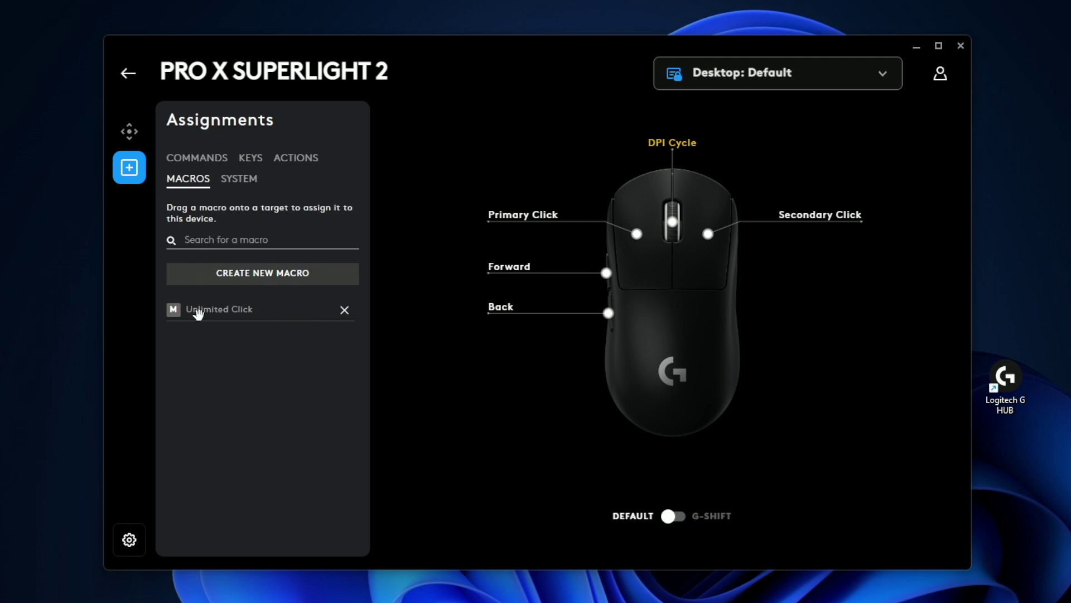
# Bind Unlimited Click to the G4 lower side button, then bring up the Cookie Clicker window.
pyautogui.moveTo(197, 312); pyautogui.dragTo(510, 312)
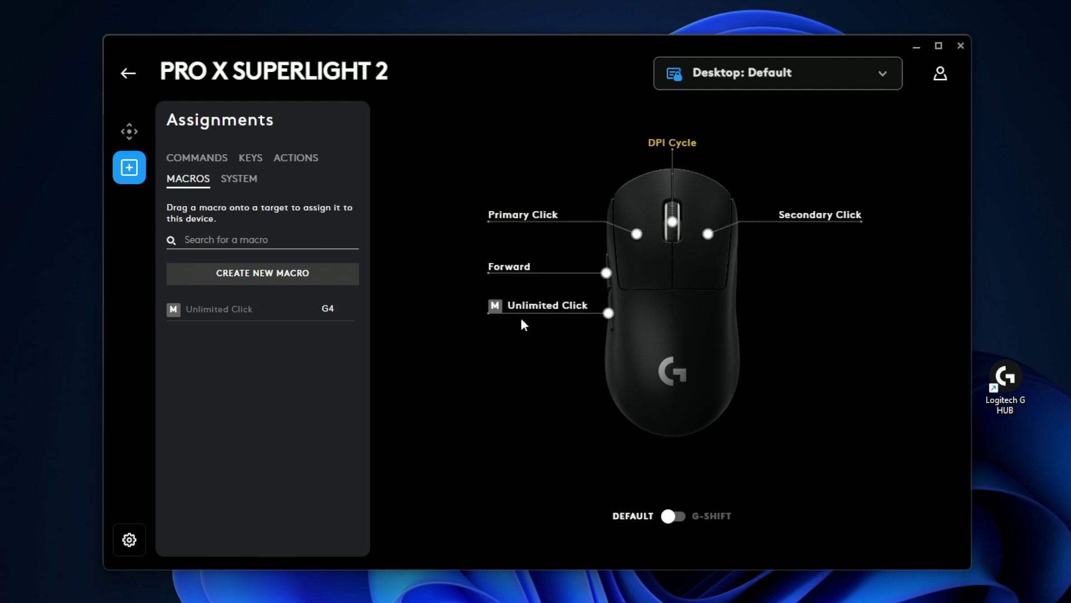
pyautogui.press('super+Tab')
pyautogui.click(674, 223)
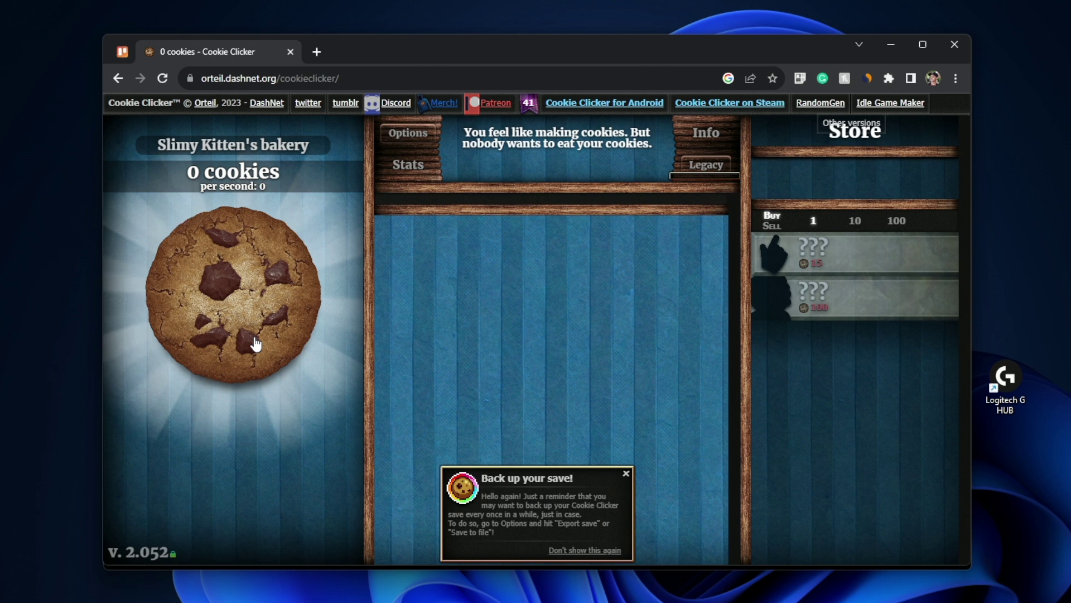
# Dismiss the back-up-your-save notice and click the big cookie repeatedly.
pyautogui.click(627, 473)
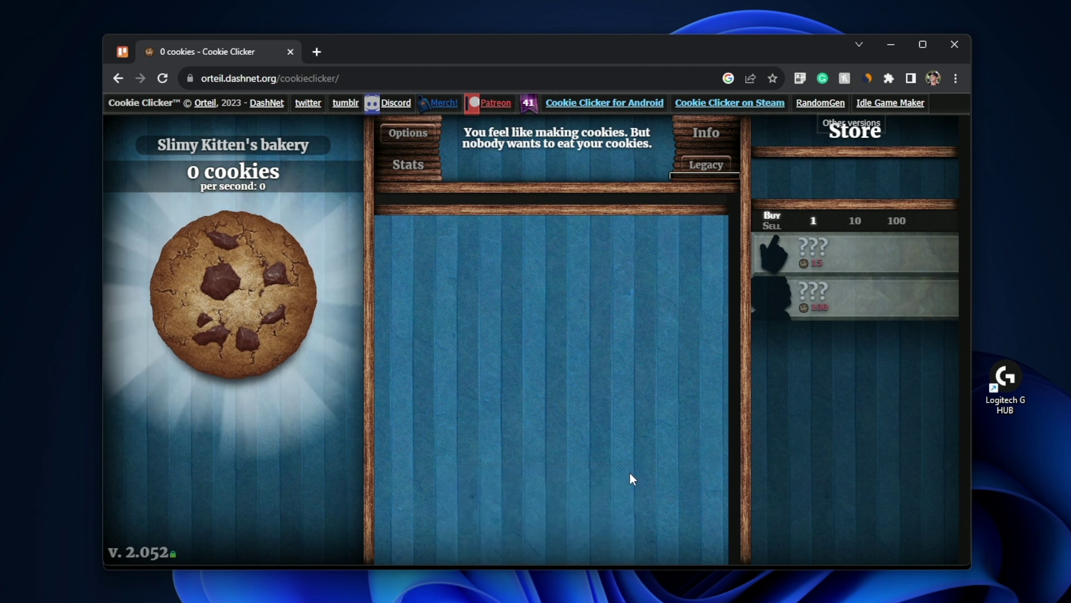
pyautogui.click(232, 281)
pyautogui.click(196, 269)
pyautogui.click(273, 327)
pyautogui.click(246, 302)
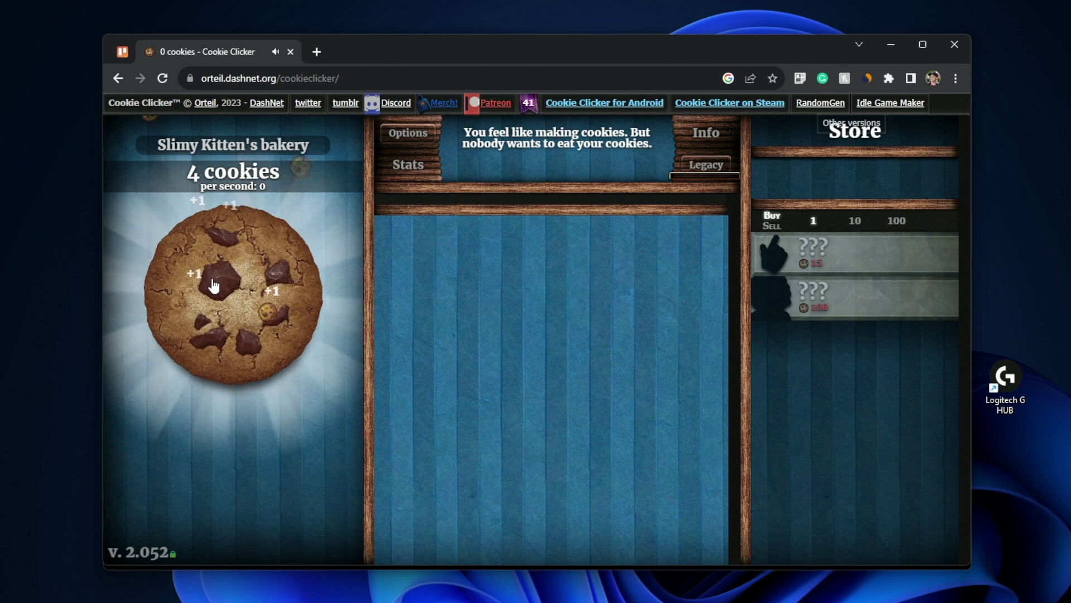
pyautogui.click(192, 275)
pyautogui.click(193, 276)
pyautogui.click(270, 347)
pyautogui.click(262, 324)
pyautogui.click(206, 330)
pyautogui.click(207, 331)
pyautogui.click(207, 329)
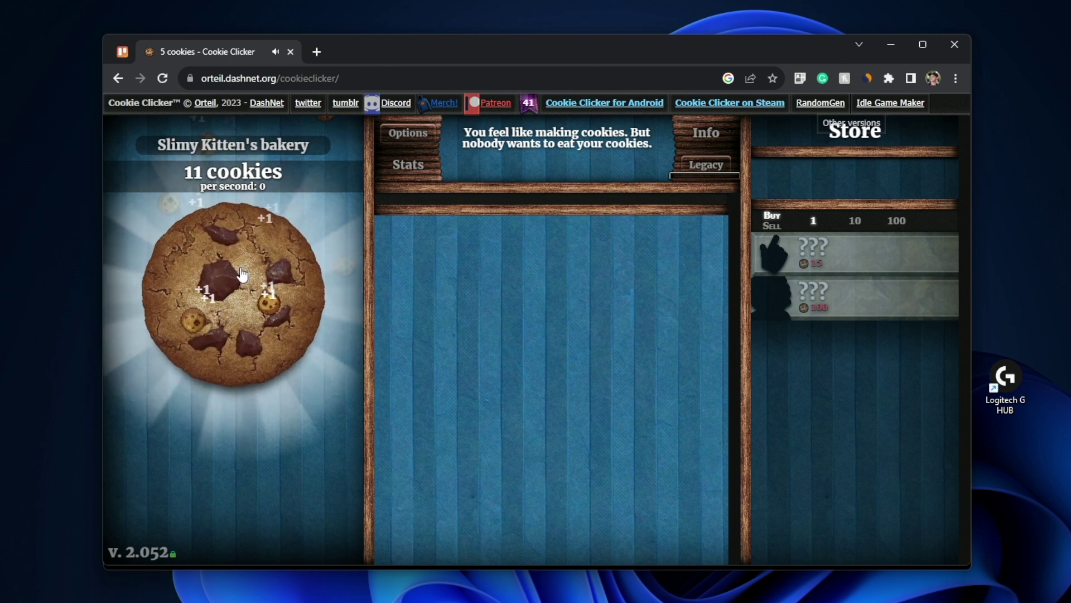
pyautogui.click(168, 282)
pyautogui.click(246, 337)
pyautogui.click(247, 336)
pyautogui.click(273, 282)
pyautogui.click(273, 282)
pyautogui.click(271, 284)
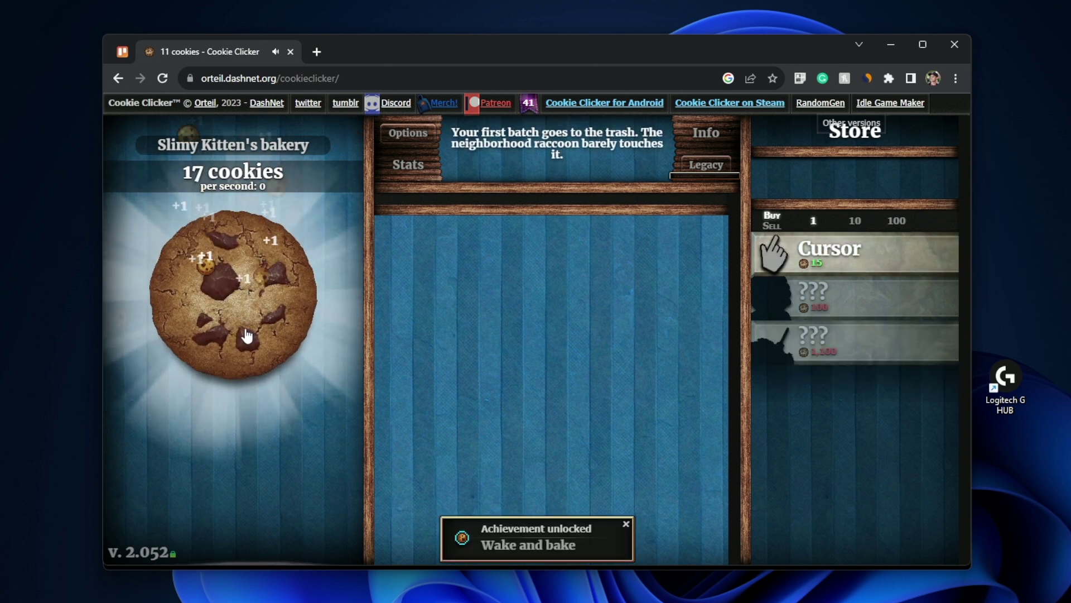
pyautogui.click(290, 299)
pyautogui.click(304, 306)
pyautogui.click(284, 275)
pyautogui.click(234, 251)
pyautogui.click(207, 219)
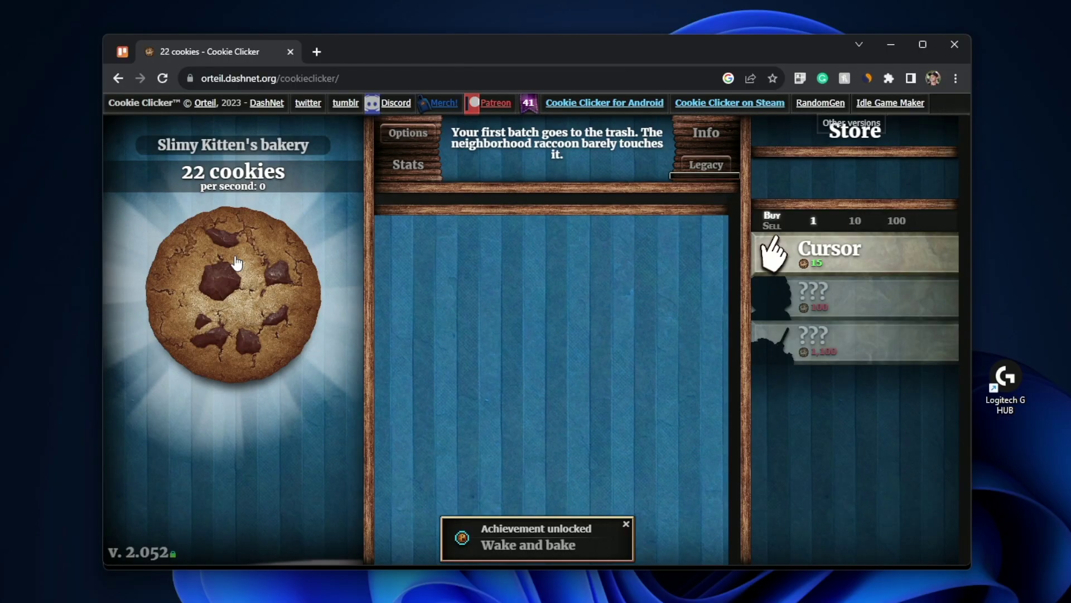
# Rapid-click the big cookie in double and triple bursts until about 192 cookies.
pyautogui.click(240, 284)
pyautogui.click(234, 307)
pyautogui.click(229, 327)
pyautogui.tripleClick(234, 312)
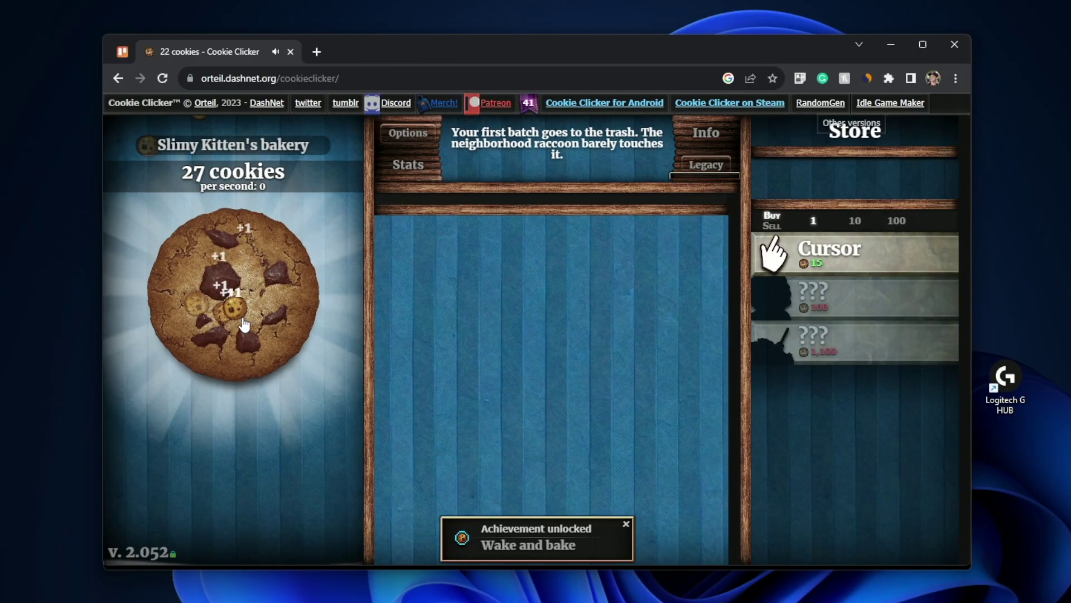
pyautogui.doubleClick(229, 312)
pyautogui.doubleClick(221, 315)
pyautogui.tripleClick(206, 324)
pyautogui.doubleClick(196, 328)
pyautogui.tripleClick(195, 327)
pyautogui.tripleClick(192, 327)
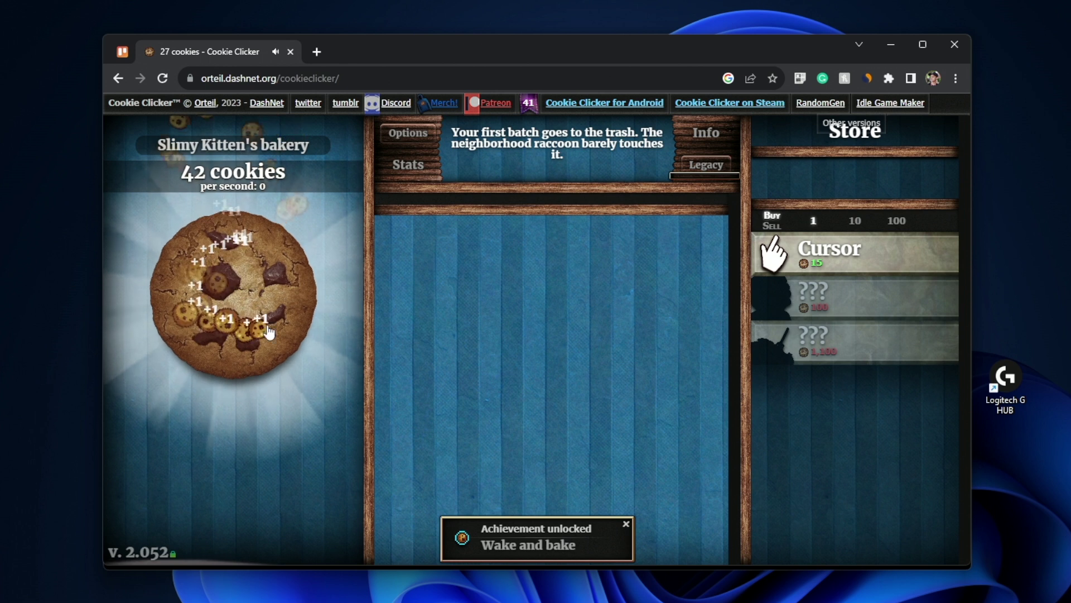
pyautogui.tripleClick(191, 326)
pyautogui.doubleClick(190, 326)
pyautogui.tripleClick(187, 326)
pyautogui.doubleClick(185, 324)
pyautogui.tripleClick(184, 324)
pyautogui.tripleClick(183, 323)
pyautogui.tripleClick(182, 321)
pyautogui.doubleClick(181, 320)
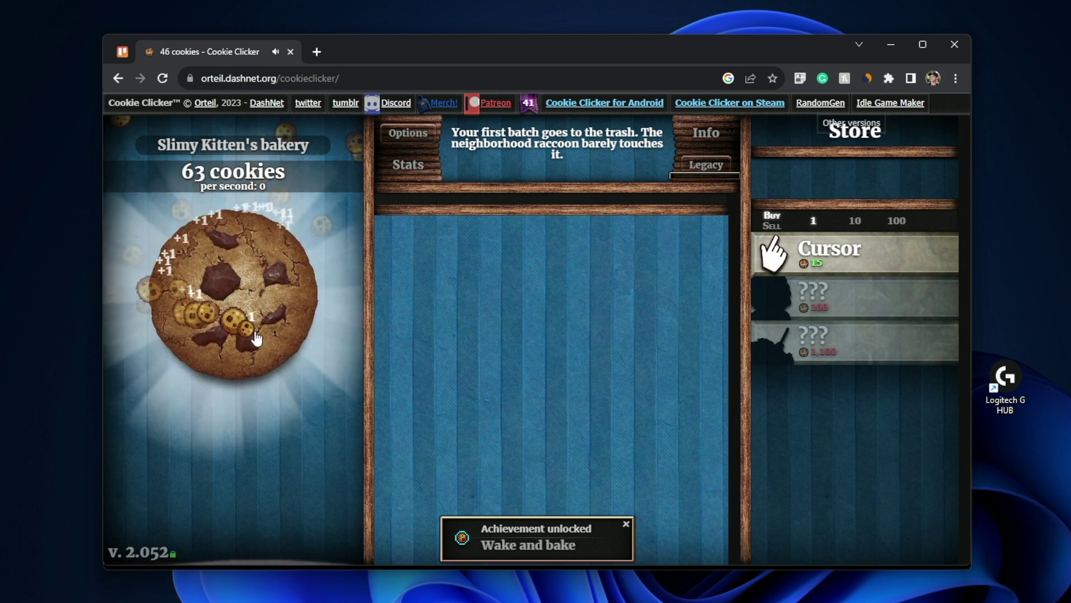
pyautogui.tripleClick(181, 319)
pyautogui.tripleClick(181, 319)
pyautogui.tripleClick(180, 317)
pyautogui.doubleClick(180, 317)
pyautogui.tripleClick(180, 316)
pyautogui.doubleClick(180, 315)
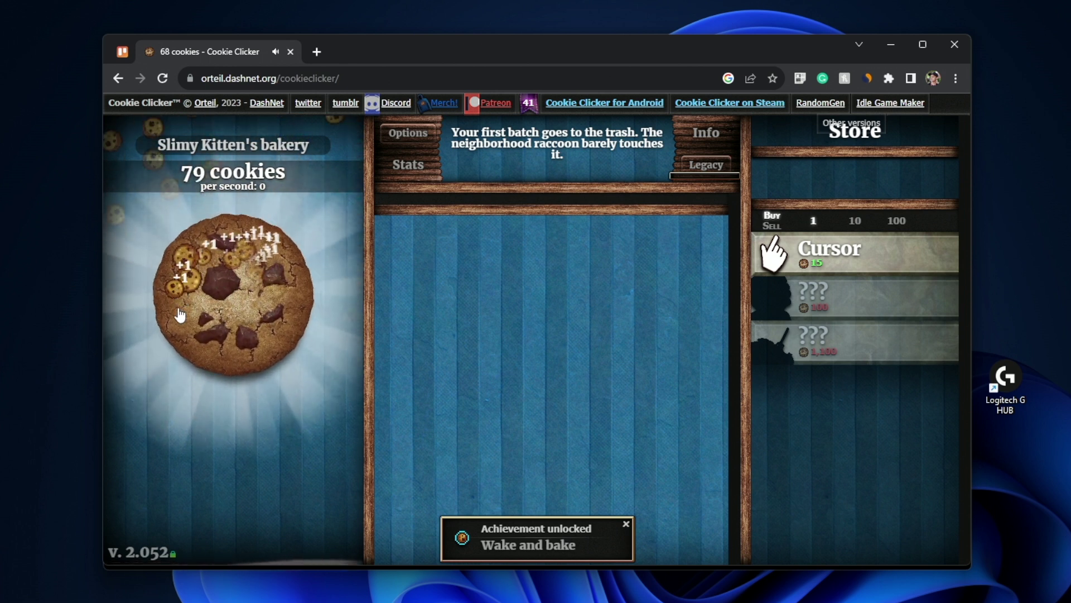
pyautogui.doubleClick(226, 342)
pyautogui.tripleClick(230, 342)
pyautogui.doubleClick(234, 343)
pyautogui.tripleClick(237, 343)
pyautogui.tripleClick(241, 343)
pyautogui.tripleClick(245, 344)
pyautogui.doubleClick(248, 344)
pyautogui.tripleClick(251, 345)
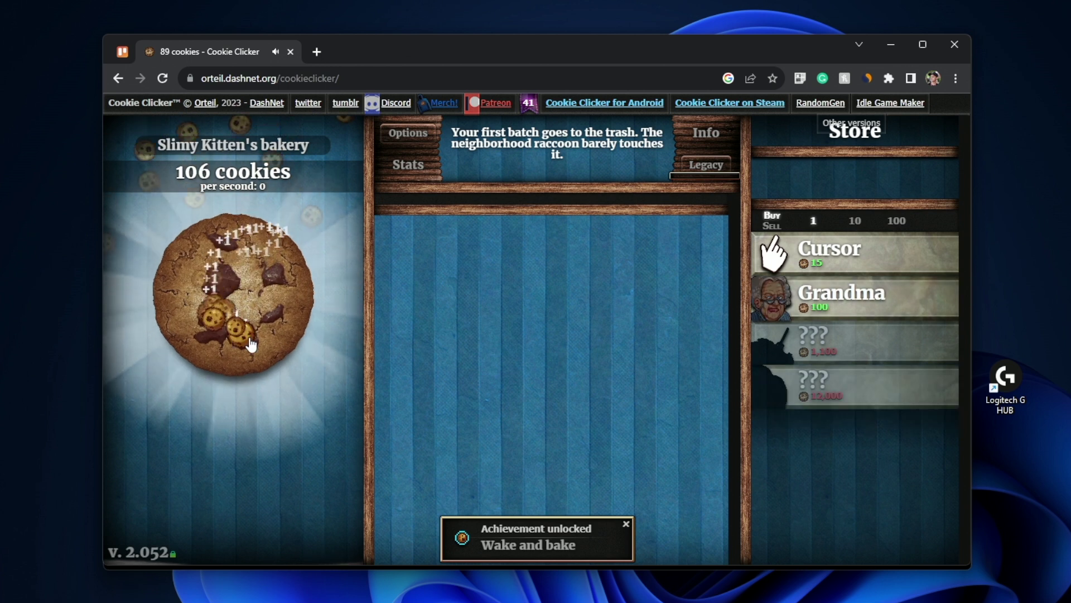
pyautogui.tripleClick(242, 344)
pyautogui.doubleClick(233, 343)
pyautogui.tripleClick(224, 342)
pyautogui.doubleClick(214, 341)
pyautogui.tripleClick(205, 340)
pyautogui.tripleClick(196, 340)
pyautogui.tripleClick(187, 339)
pyautogui.doubleClick(177, 338)
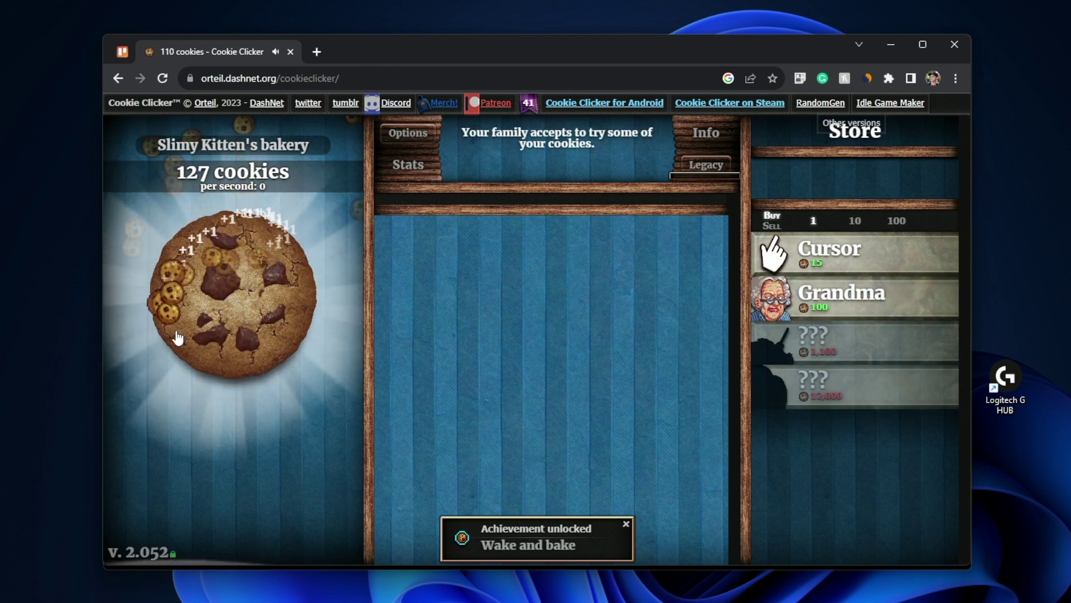
pyautogui.tripleClick(180, 334)
pyautogui.tripleClick(186, 325)
pyautogui.tripleClick(192, 317)
pyautogui.doubleClick(197, 309)
pyautogui.tripleClick(203, 301)
pyautogui.tripleClick(208, 292)
pyautogui.tripleClick(214, 284)
pyautogui.doubleClick(220, 276)
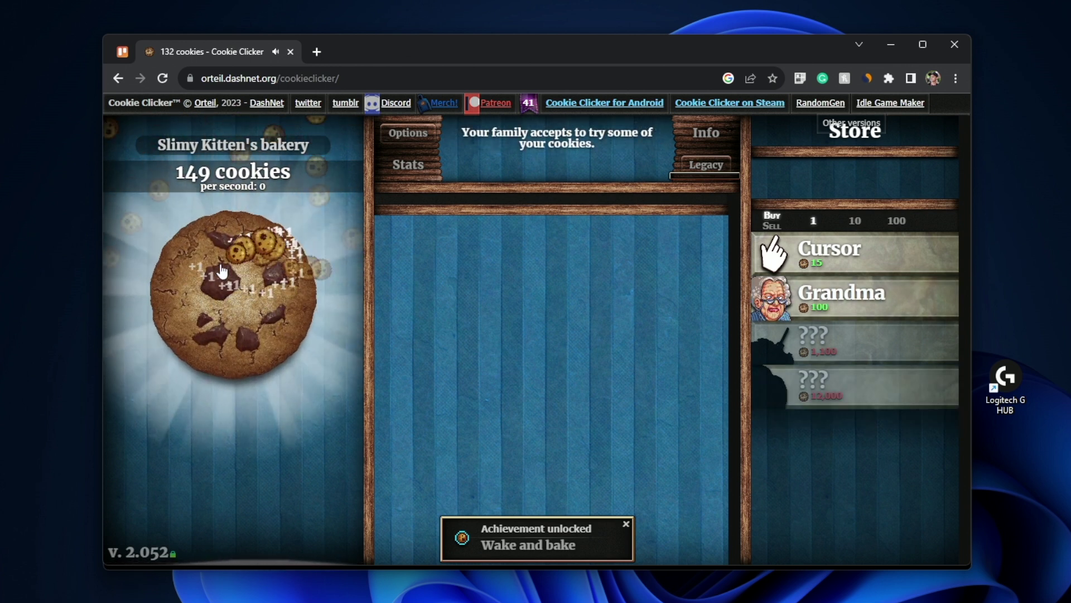
pyautogui.tripleClick(224, 272)
pyautogui.doubleClick(229, 272)
pyautogui.tripleClick(234, 274)
pyautogui.doubleClick(238, 275)
pyautogui.tripleClick(242, 276)
pyautogui.tripleClick(247, 278)
pyautogui.tripleClick(251, 279)
pyautogui.tripleClick(256, 280)
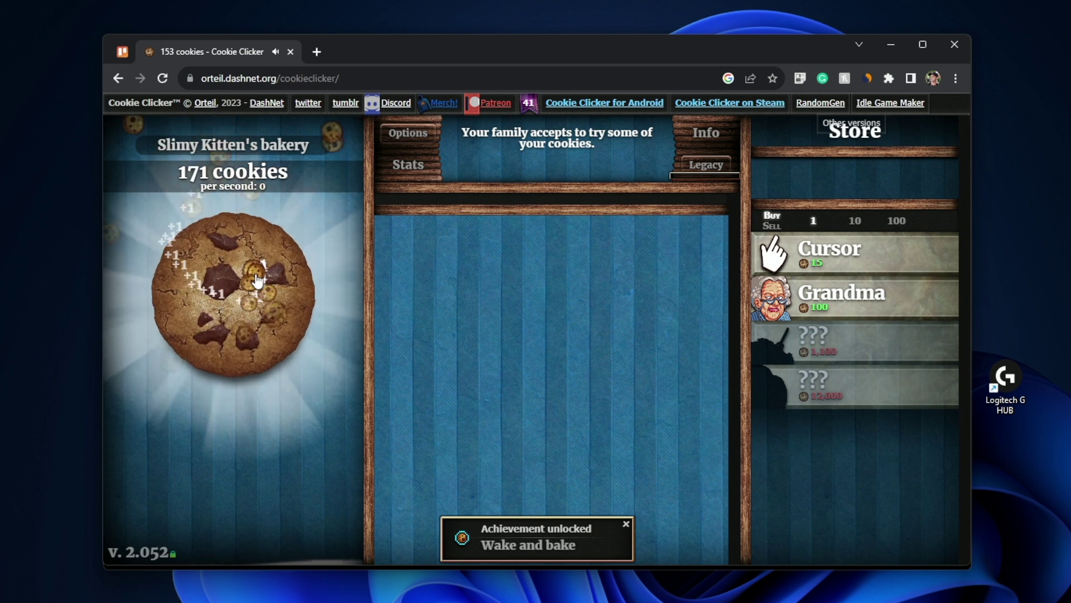
pyautogui.tripleClick(258, 282)
pyautogui.doubleClick(258, 286)
pyautogui.tripleClick(258, 290)
pyautogui.doubleClick(259, 294)
pyautogui.tripleClick(259, 298)
pyautogui.doubleClick(260, 302)
pyautogui.tripleClick(259, 307)
pyautogui.tripleClick(260, 310)
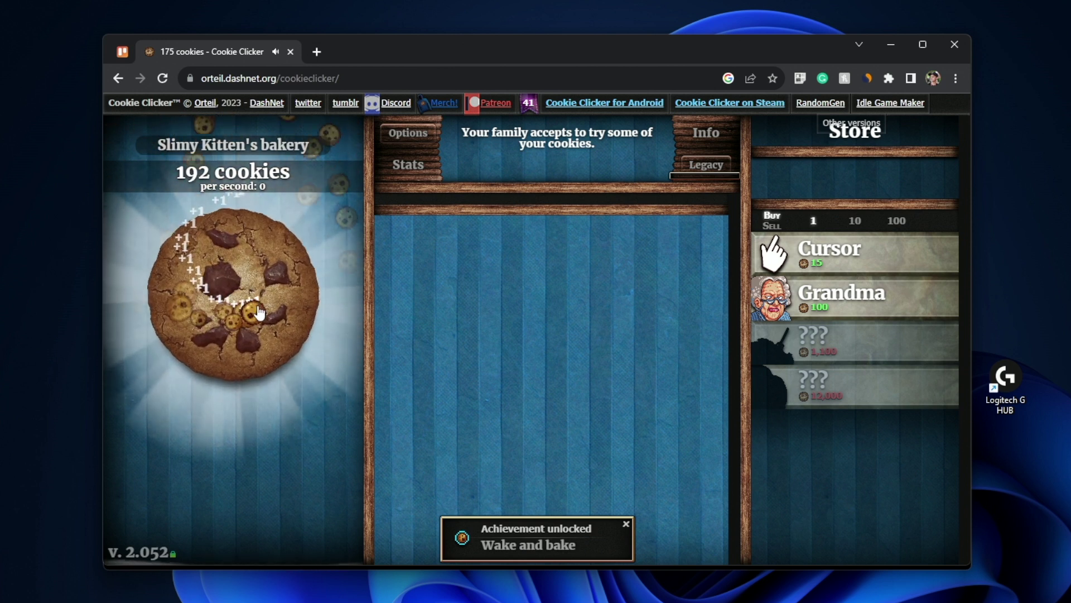
pyautogui.tripleClick(260, 310)
pyautogui.doubleClick(260, 312)
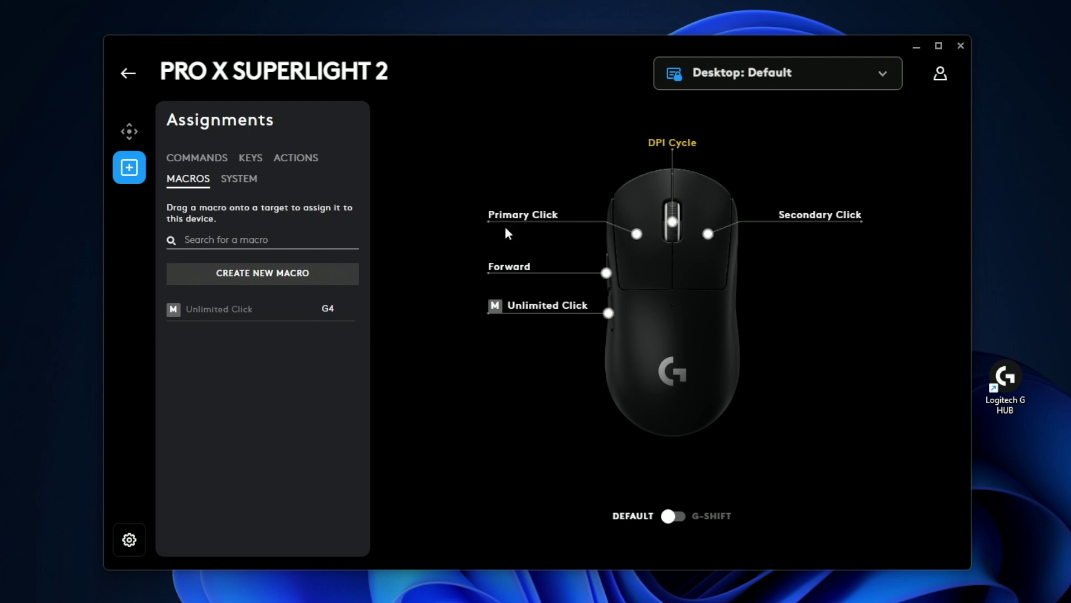
# Open Unlimited Click and preview the Text & Emojis and Action step types, cancelling each.
pyautogui.click(219, 308)
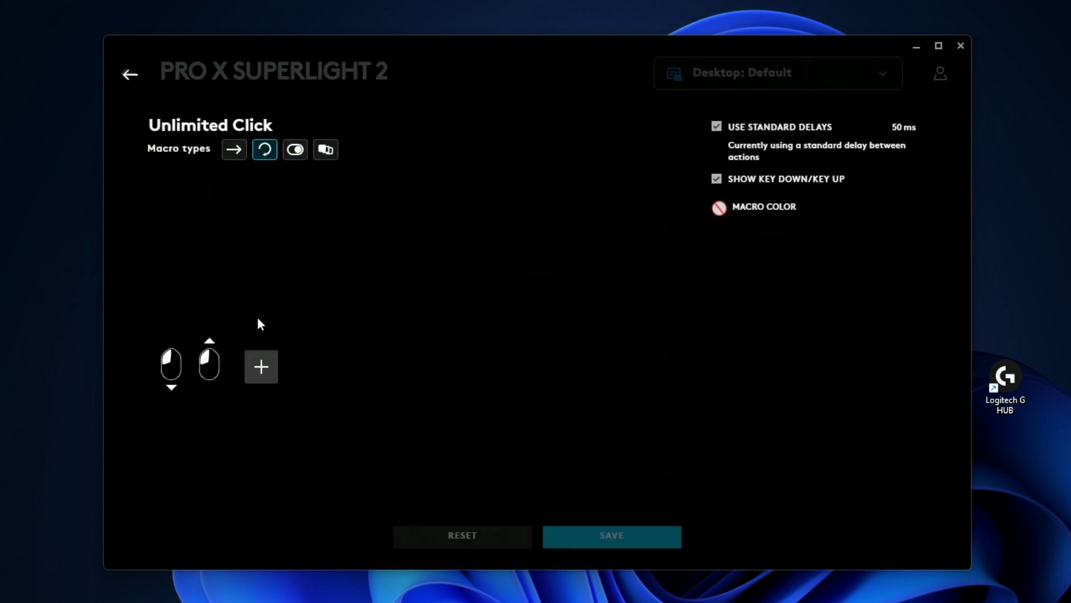
pyautogui.click(258, 368)
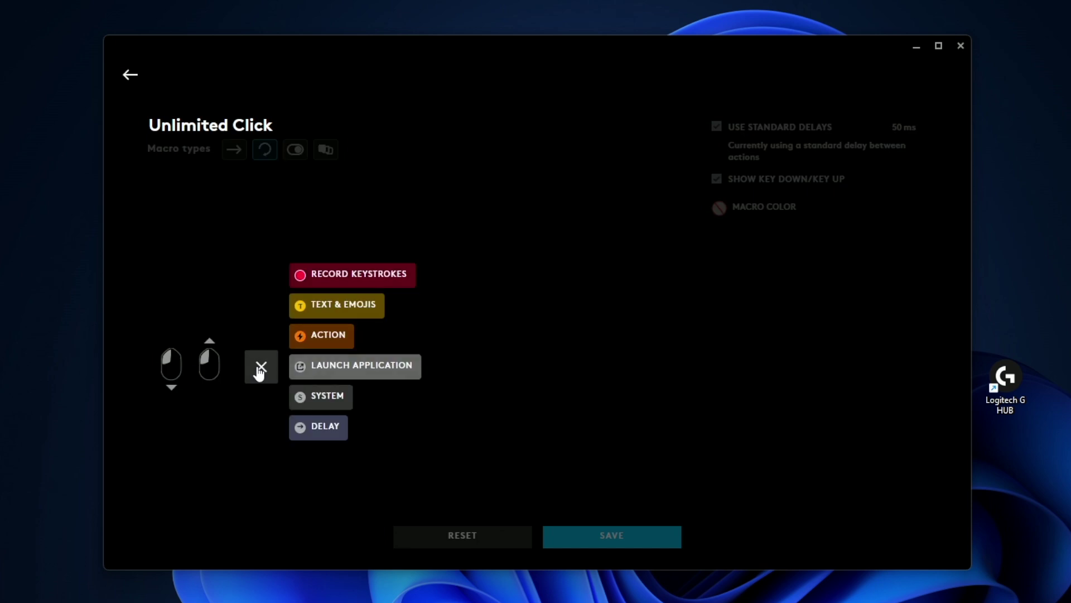
pyautogui.click(350, 308)
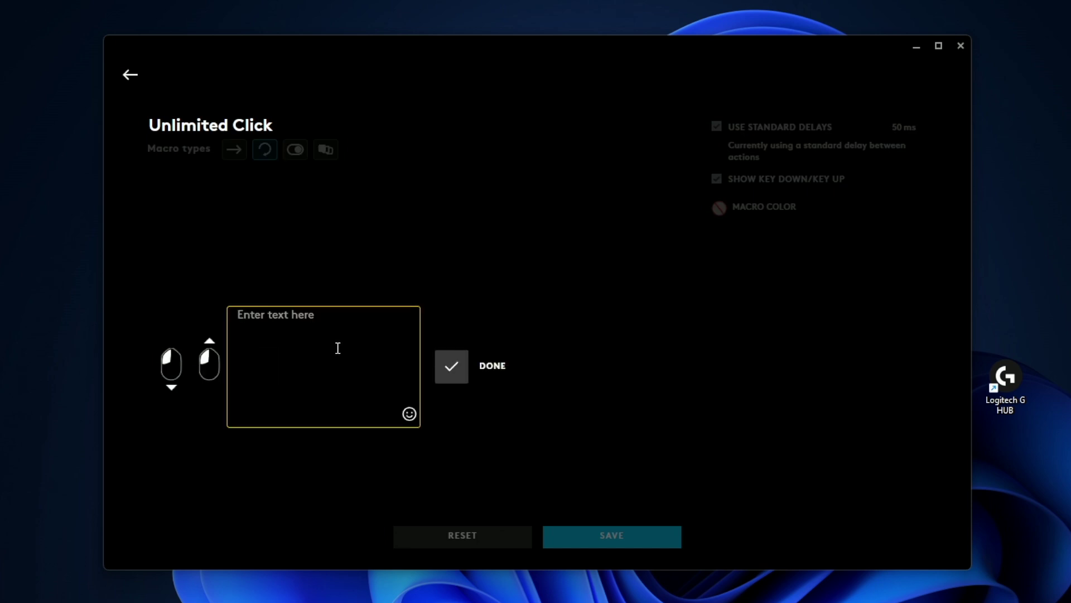
pyautogui.click(451, 367)
pyautogui.click(323, 336)
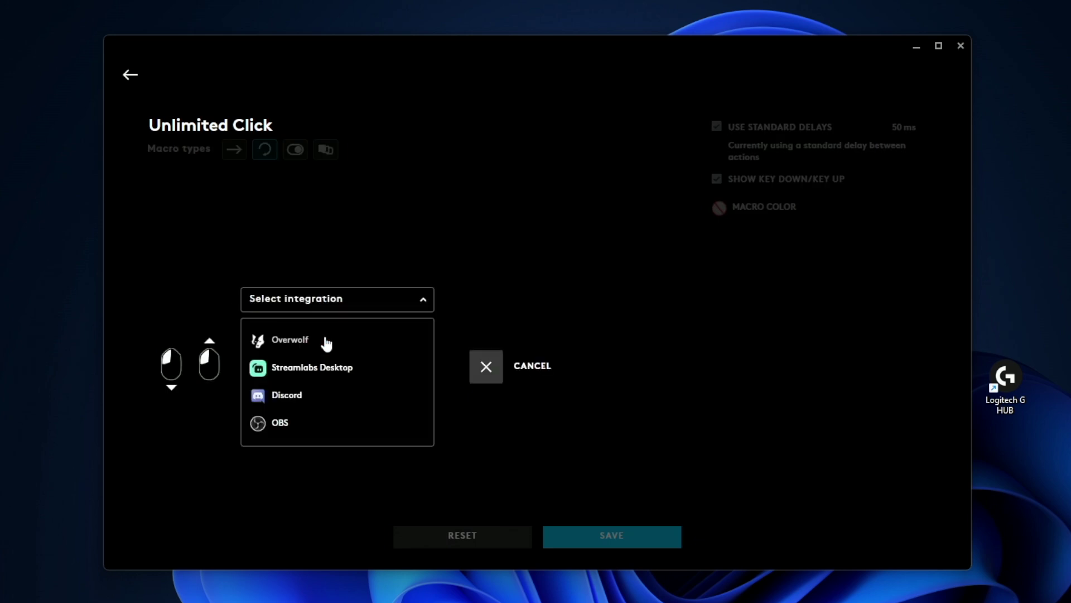
pyautogui.click(494, 372)
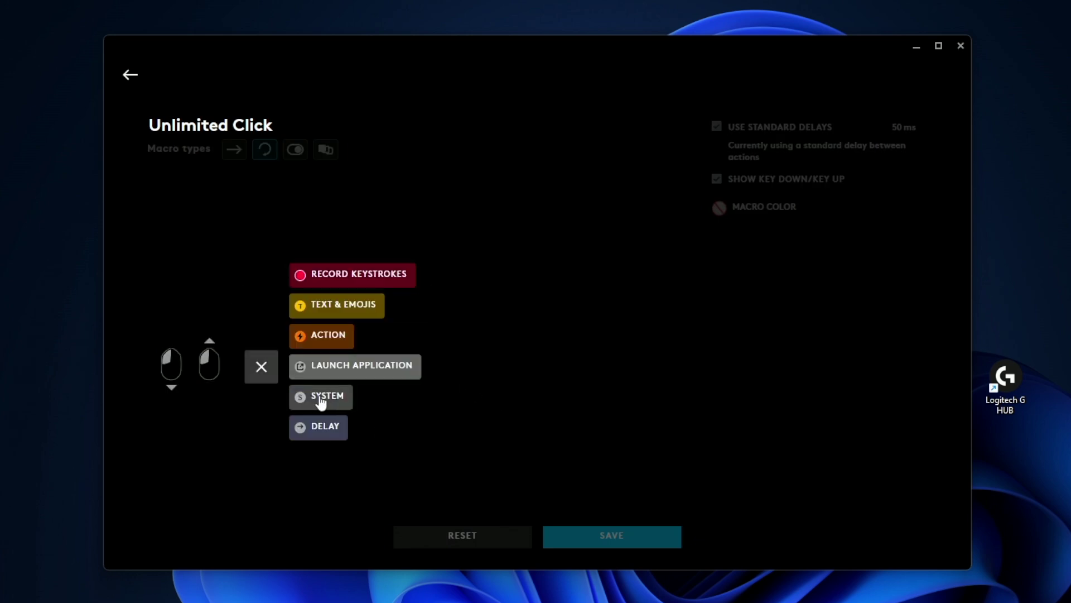
# Preview the Launch Application step and the System > Audio commands, then cancel.
pyautogui.click(347, 371)
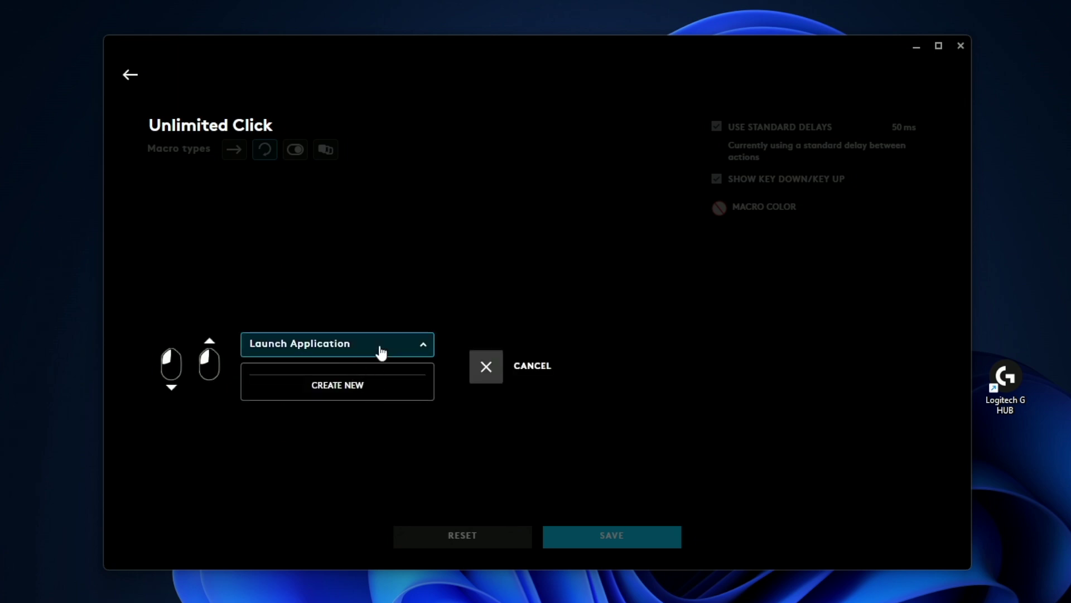
pyautogui.click(384, 349)
pyautogui.click(335, 398)
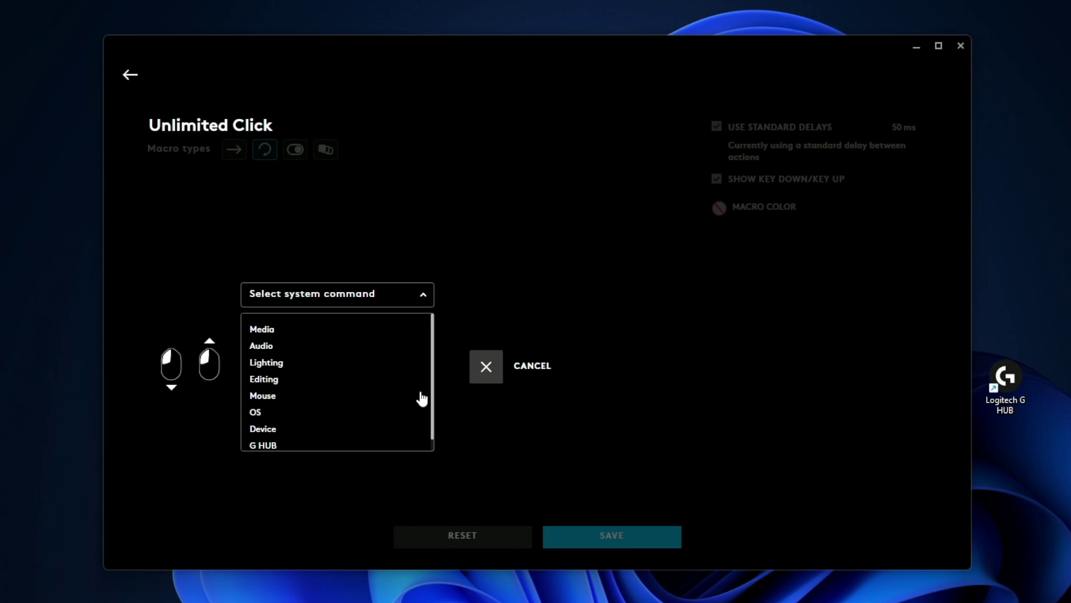
pyautogui.click(262, 341)
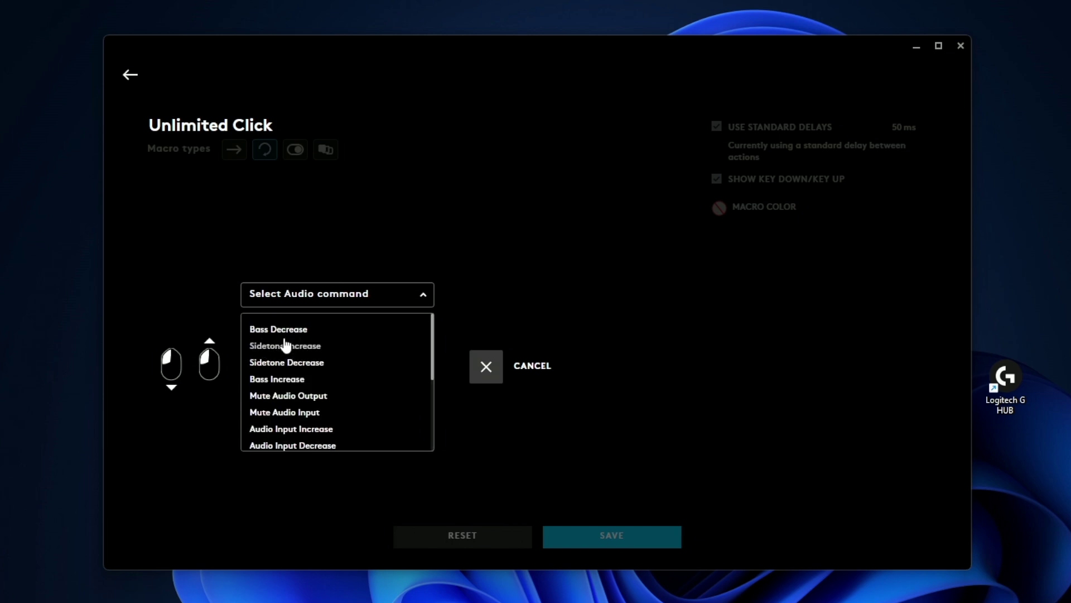
pyautogui.scroll(-5, 284, 377)
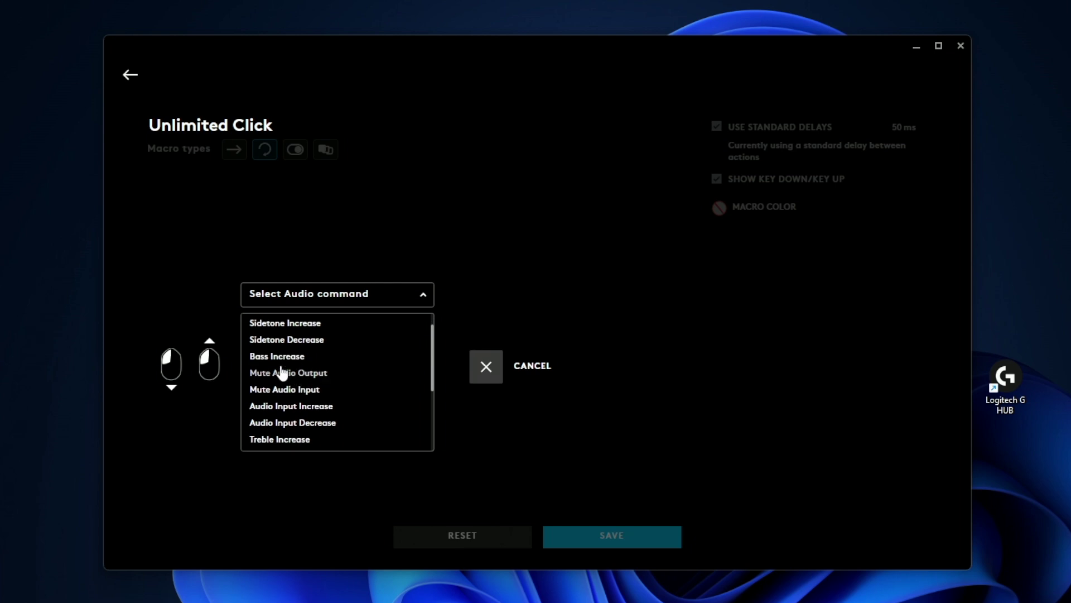
pyautogui.scroll(-3, 292, 390)
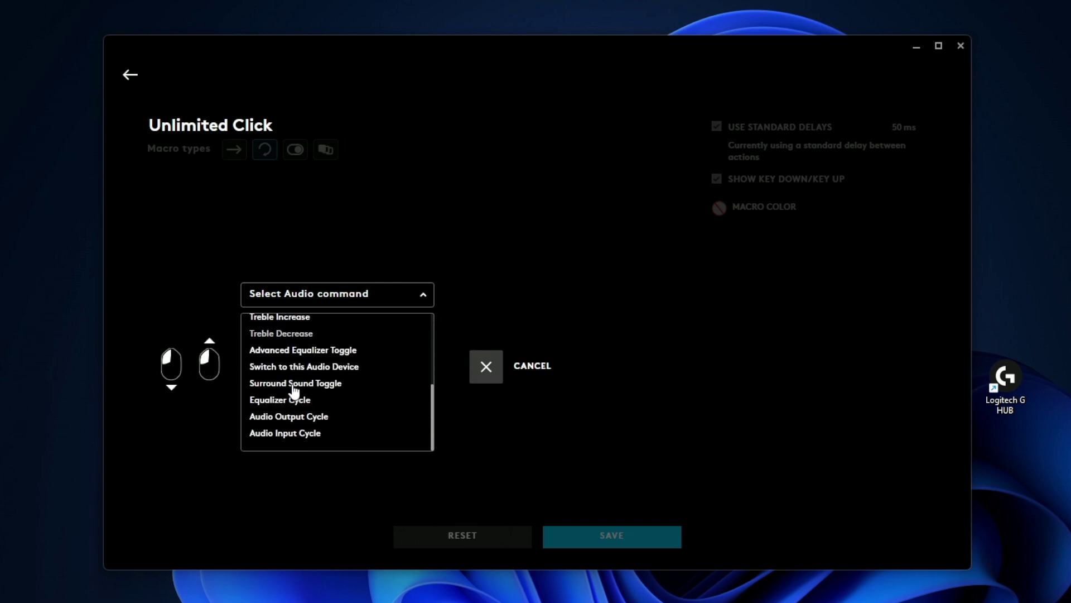
pyautogui.scroll(8, 292, 390)
pyautogui.click(488, 368)
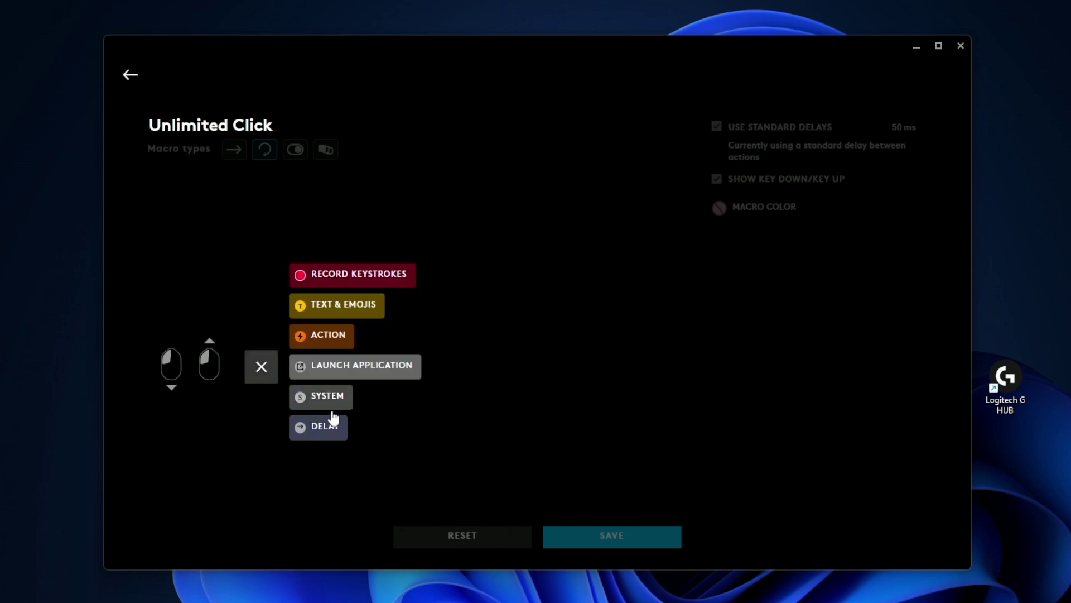
# Add 50 ms delays and record an I key press into the macro.
pyautogui.click(326, 430)
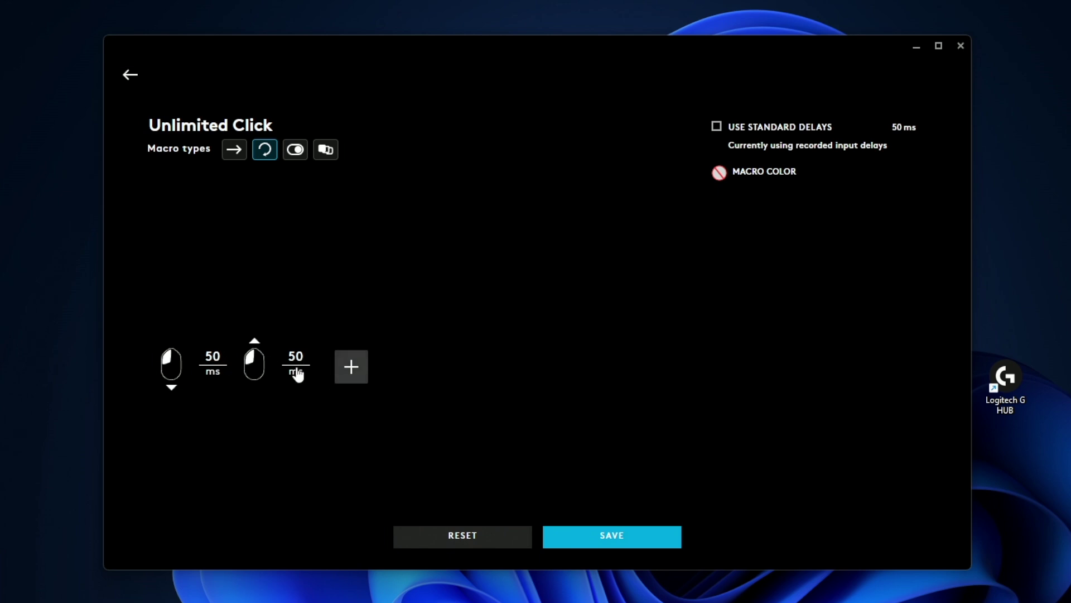
pyautogui.click(350, 368)
pyautogui.click(407, 276)
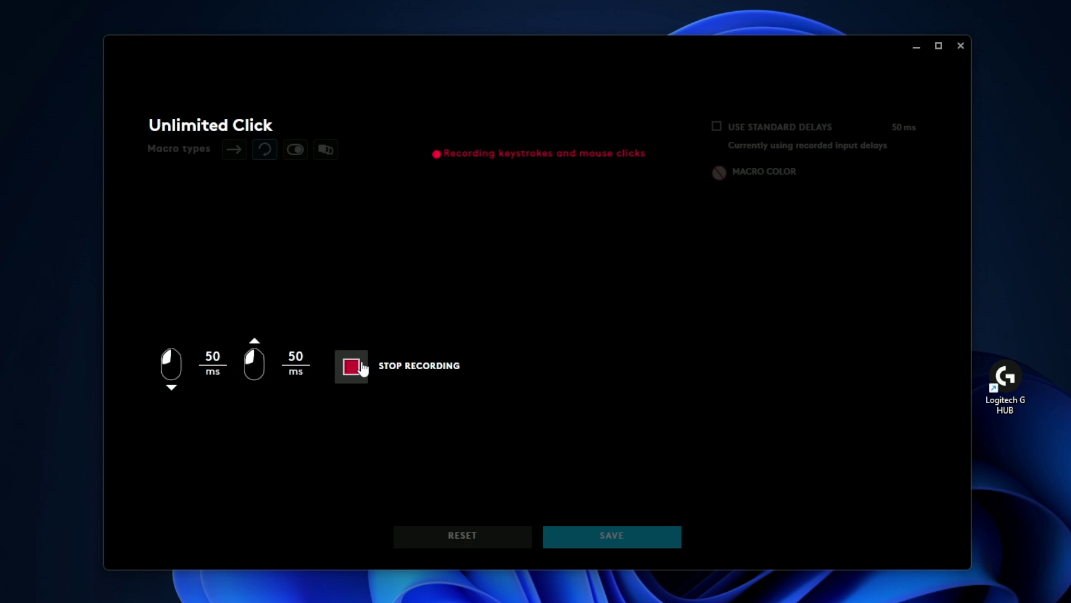
pyautogui.press('i')
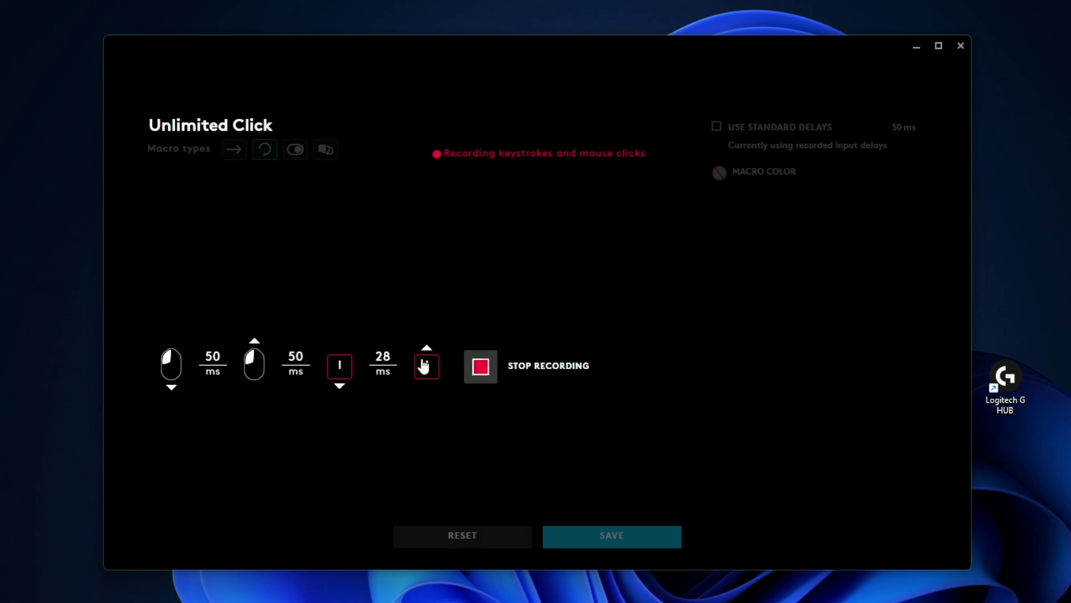
pyautogui.click(399, 363)
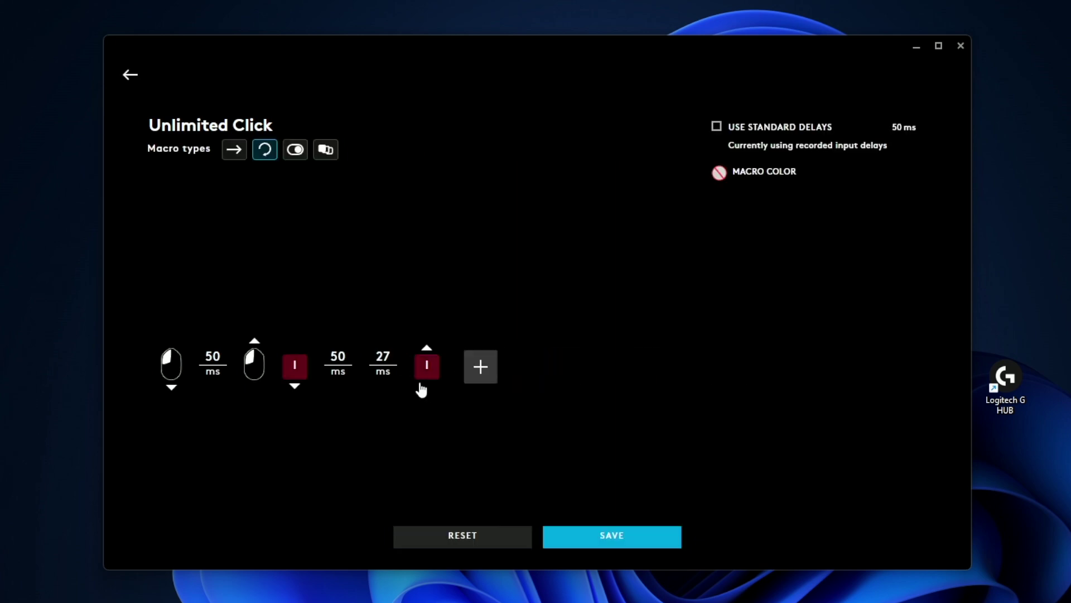
# Change the recorded 27 ms delay to 50 ms.
pyautogui.click(341, 352)
pyautogui.click(383, 354)
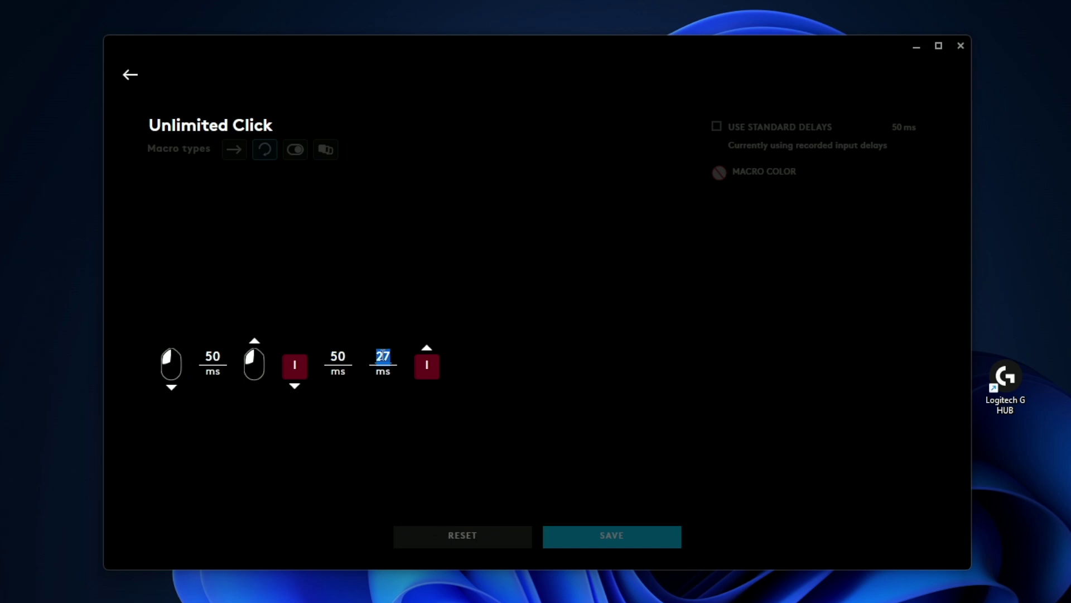
pyautogui.write('50')
pyautogui.click(389, 439)
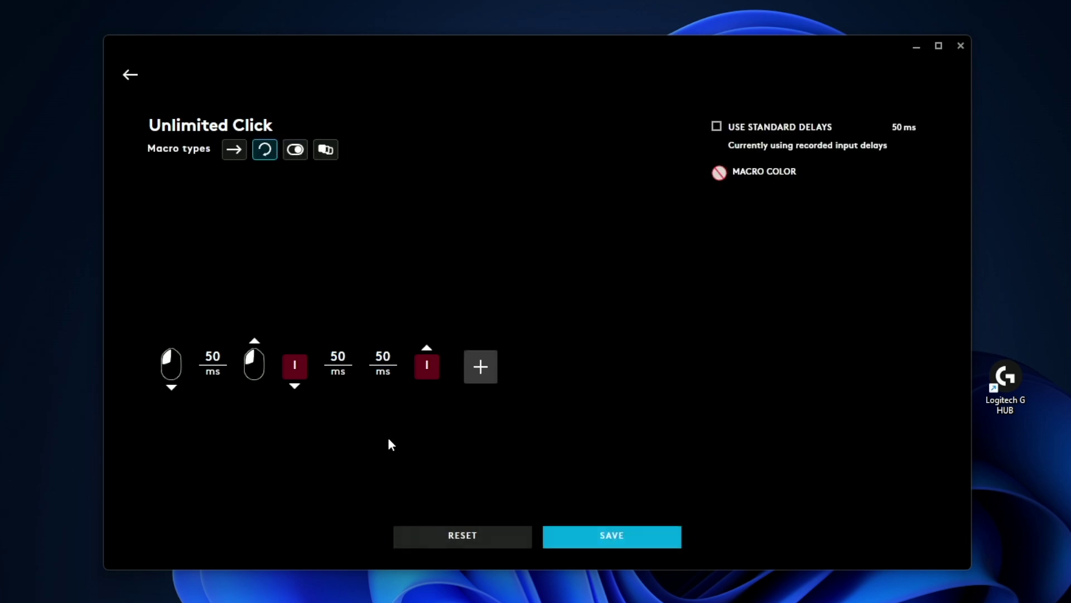
# Save the macro, test an I in the search field, then reopen Unlimited Click and select Toggle.
pyautogui.click(602, 542)
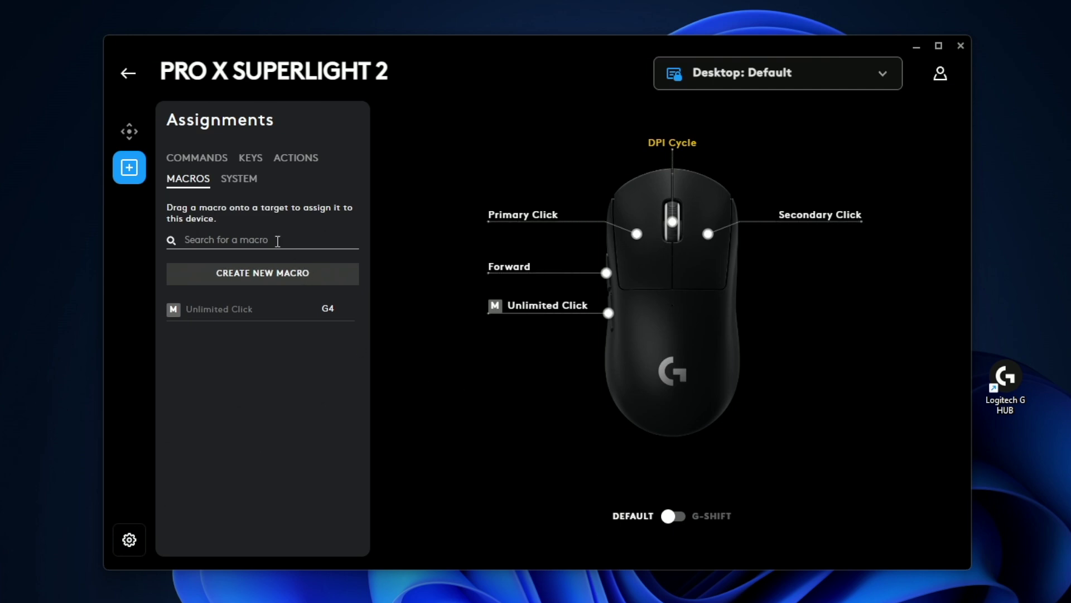
pyautogui.click(273, 238)
pyautogui.write('i')
pyautogui.press('BackSpace')
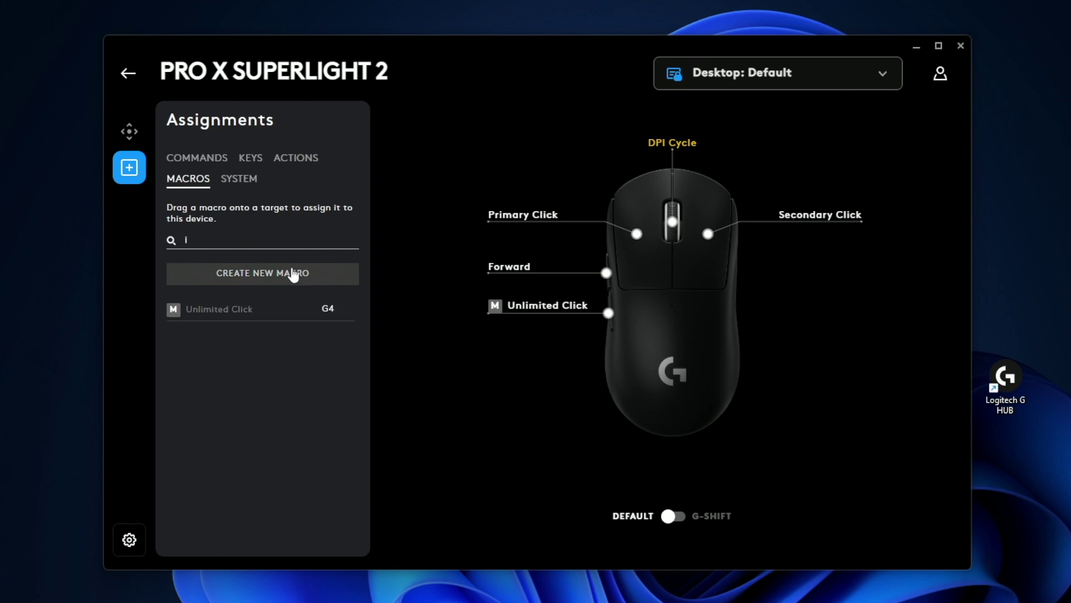
pyautogui.click(237, 309)
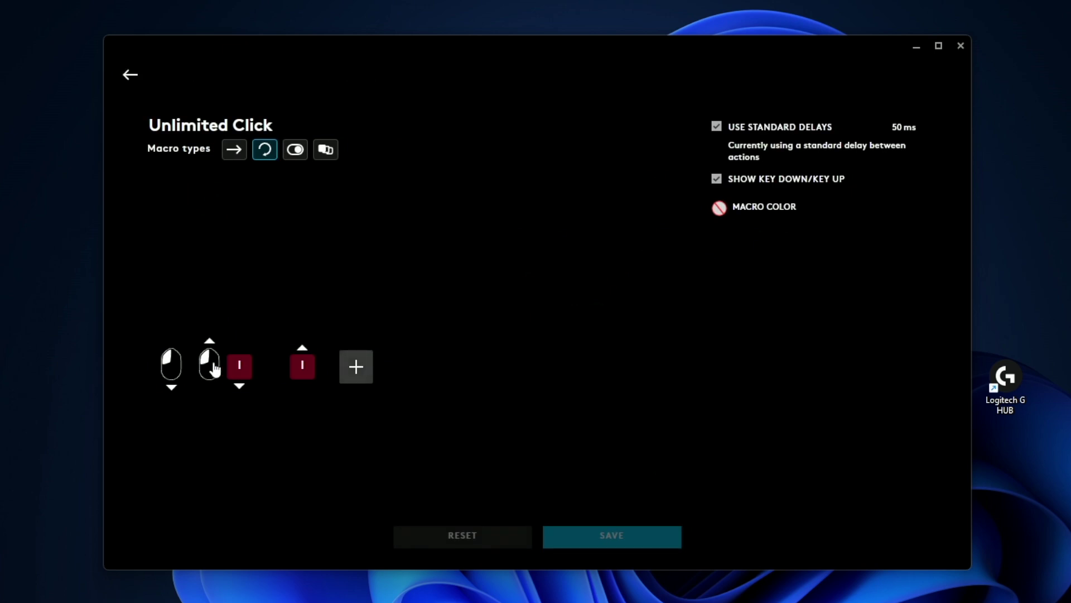
pyautogui.click(290, 150)
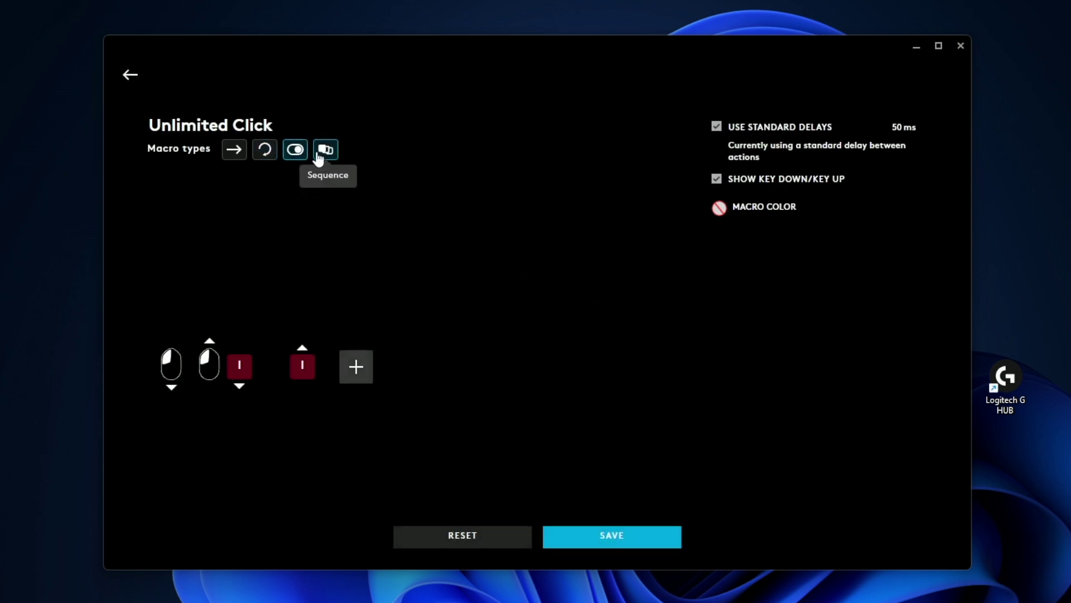
pyautogui.click(605, 536)
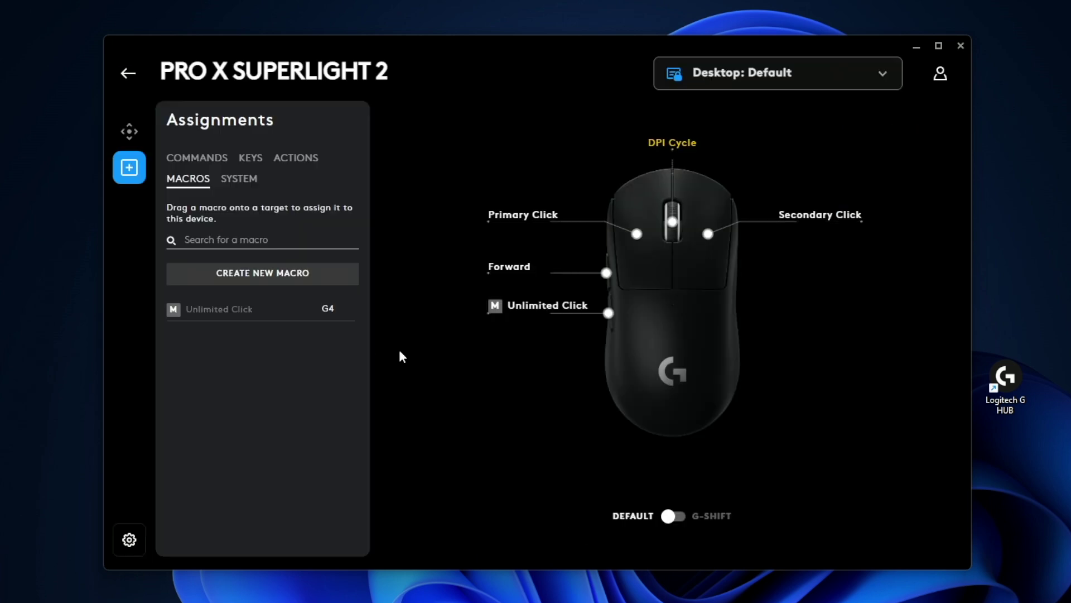
pyautogui.write('t')
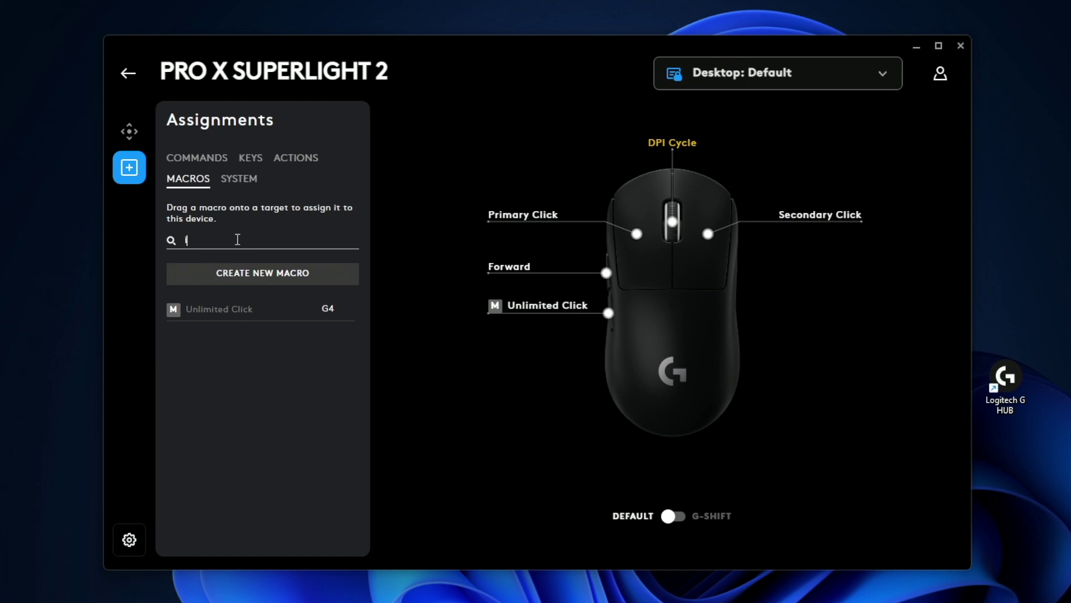
pyautogui.write('x')
pyautogui.press('BackSpace')
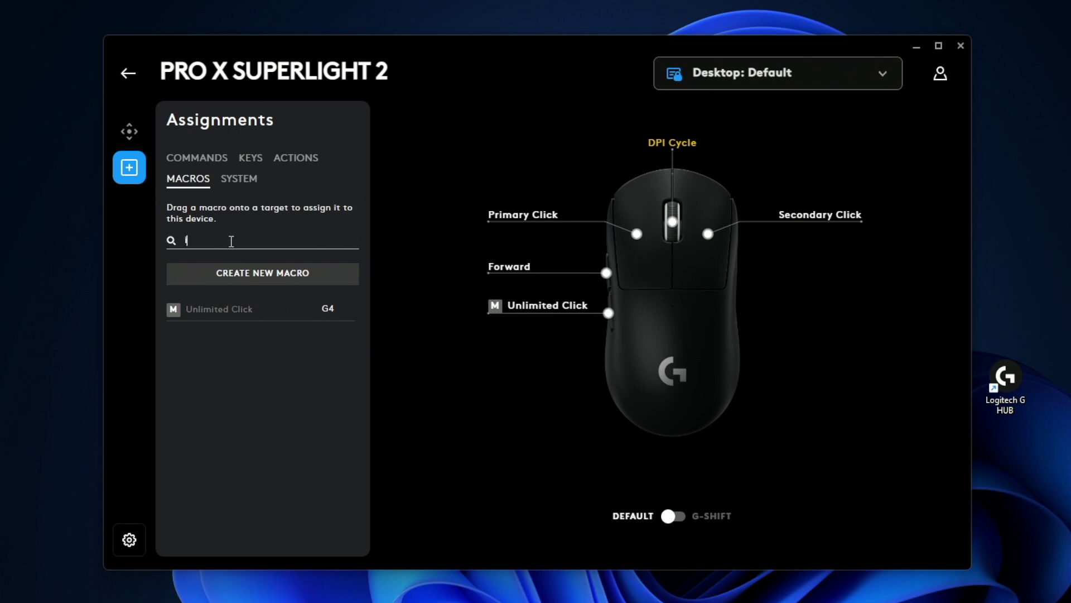